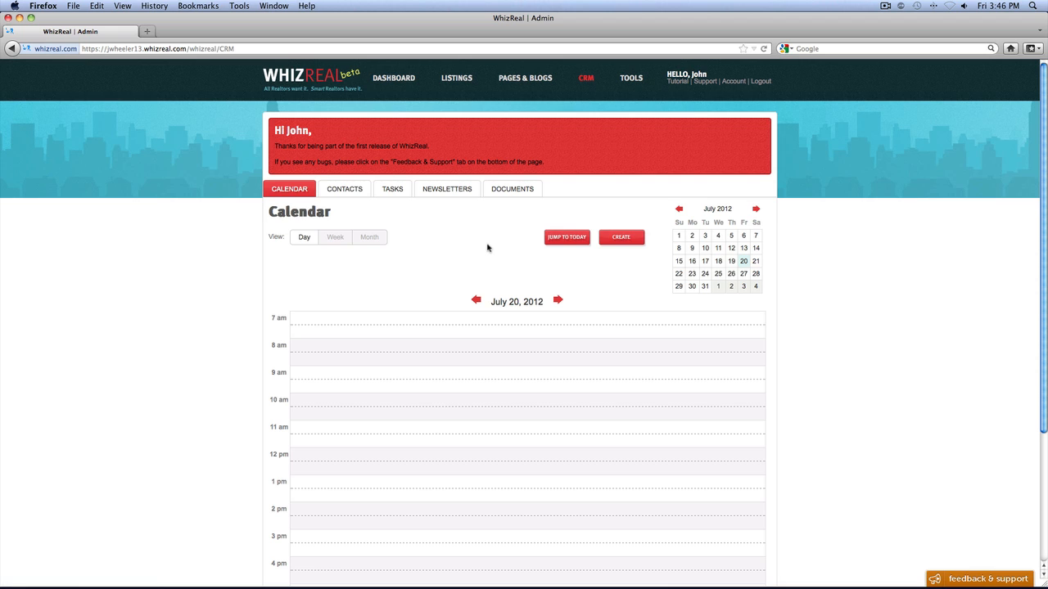
- Show the calendar in week view, in month view, and return it to day view
{"action": "scroll", "coordinate": [487, 248], "scroll_direction": "down", "scroll_amount": 1}
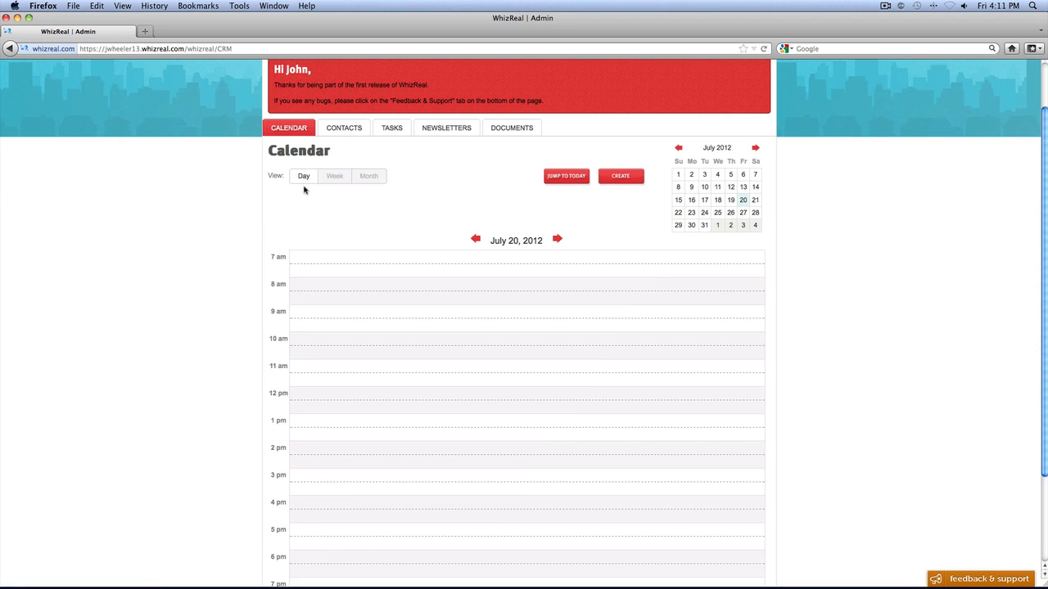
{"action": "left_click", "coordinate": [335, 177]}
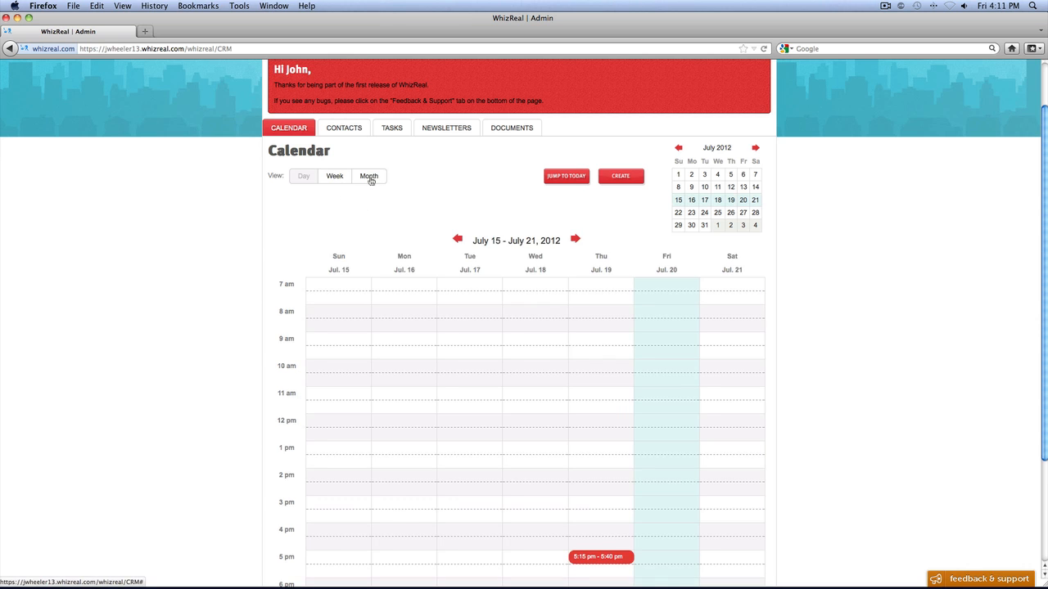
{"action": "left_click", "coordinate": [369, 178]}
{"action": "scroll", "coordinate": [369, 186], "scroll_direction": "down", "scroll_amount": 1}
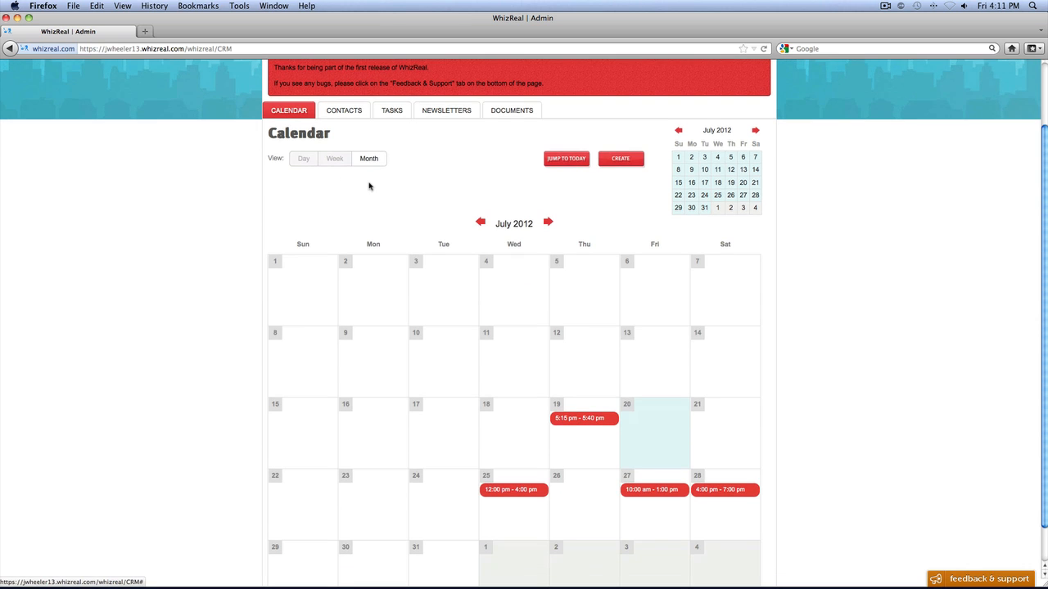
{"action": "left_click", "coordinate": [304, 160]}
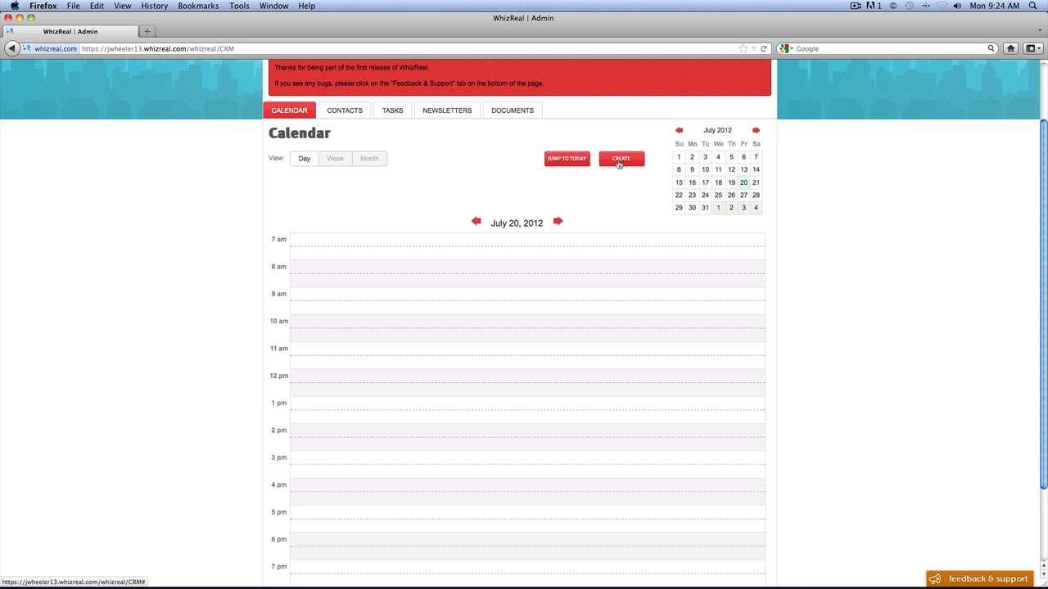
- Create an Open House event for the Los Angeles listing on July 20, 2012, from 9:00 am to 9:30 am
{"action": "left_click", "coordinate": [619, 162]}
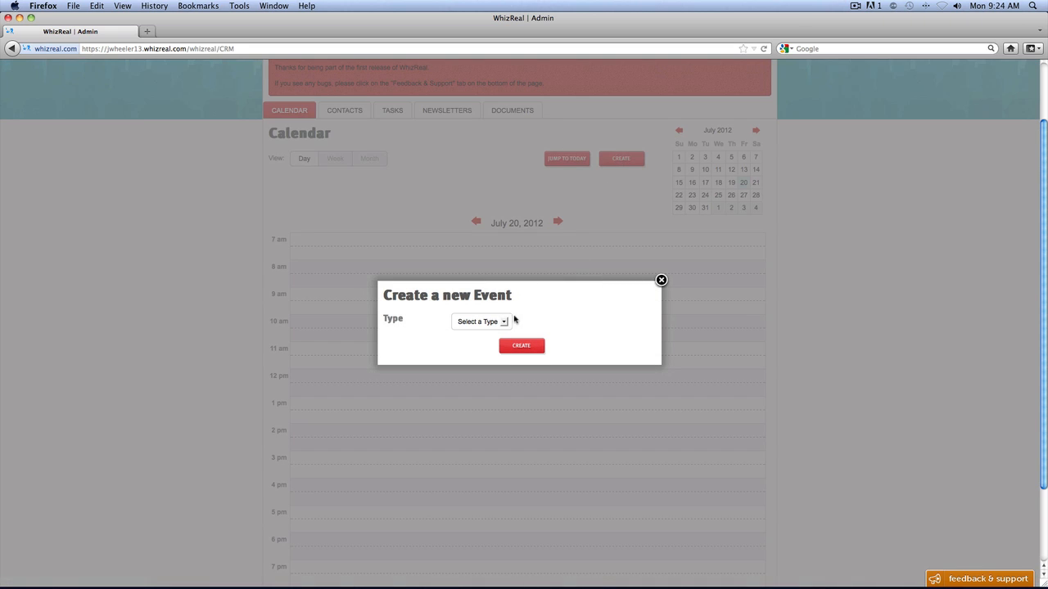
{"action": "left_click", "coordinate": [504, 322]}
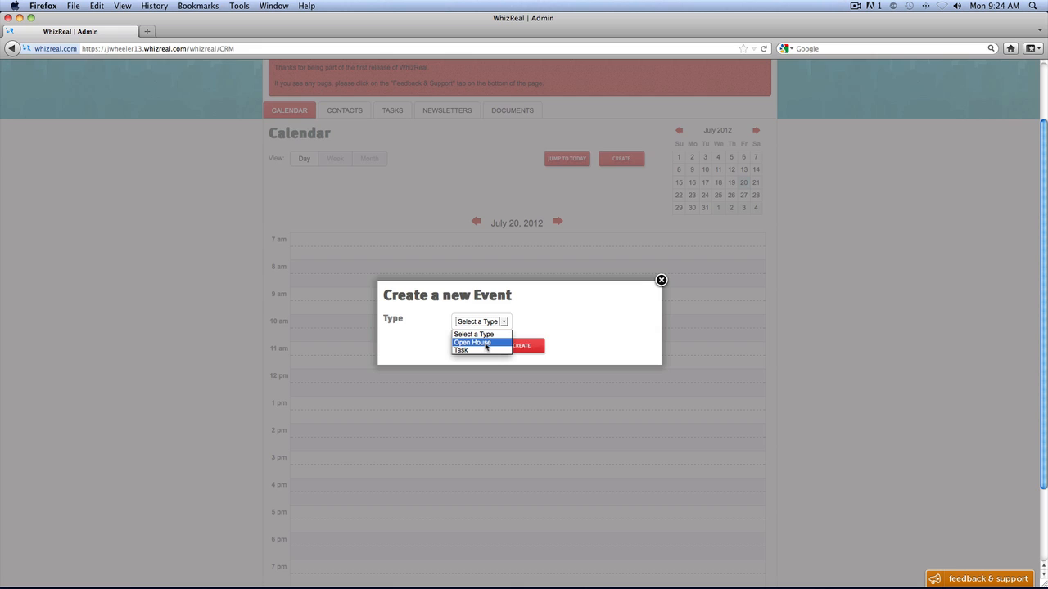
{"action": "left_click", "coordinate": [485, 344]}
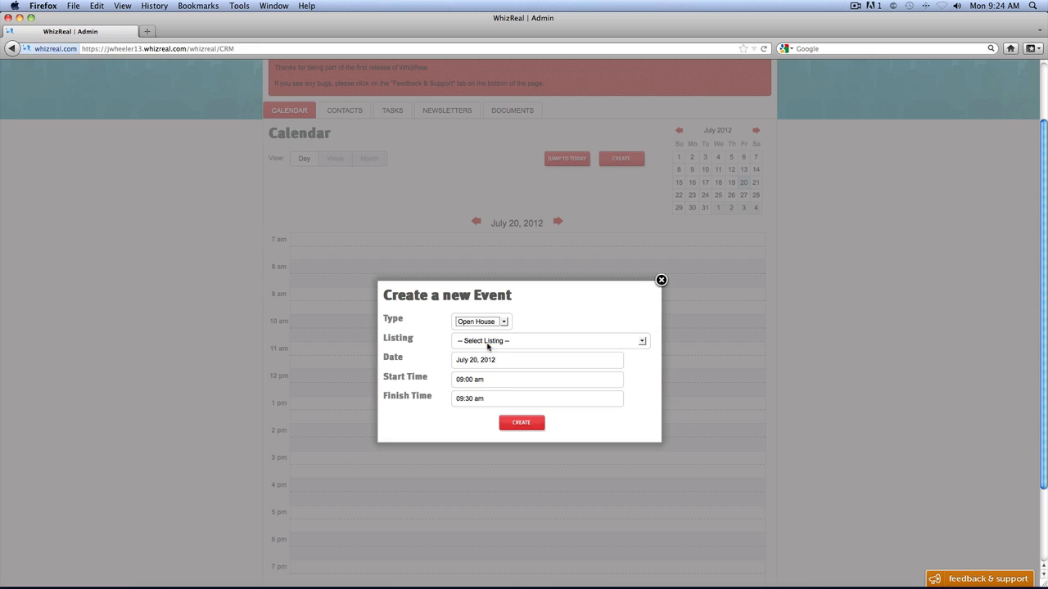
{"action": "left_click", "coordinate": [557, 342]}
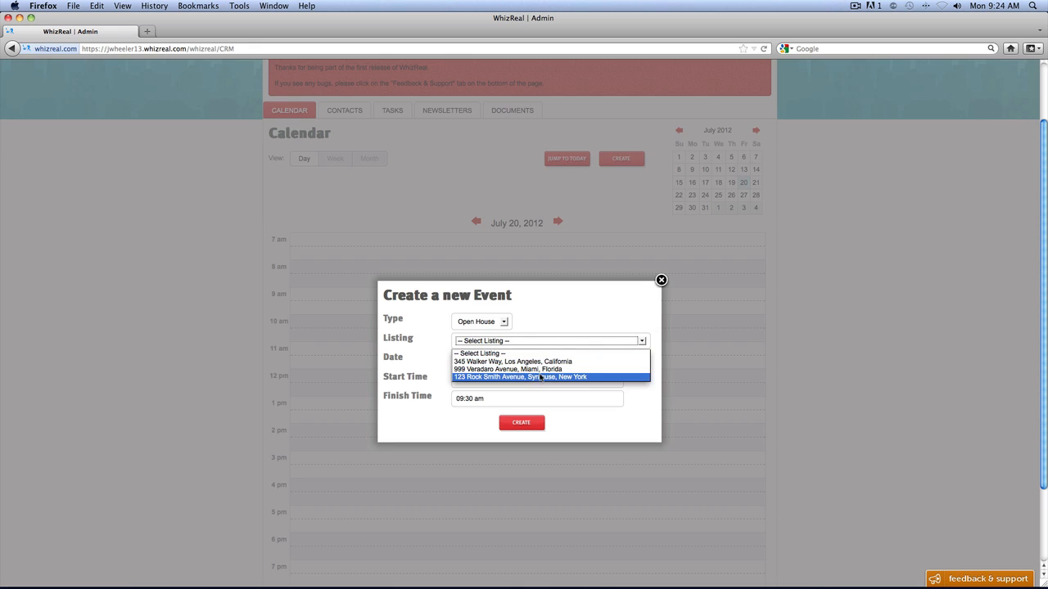
{"action": "left_click", "coordinate": [540, 362]}
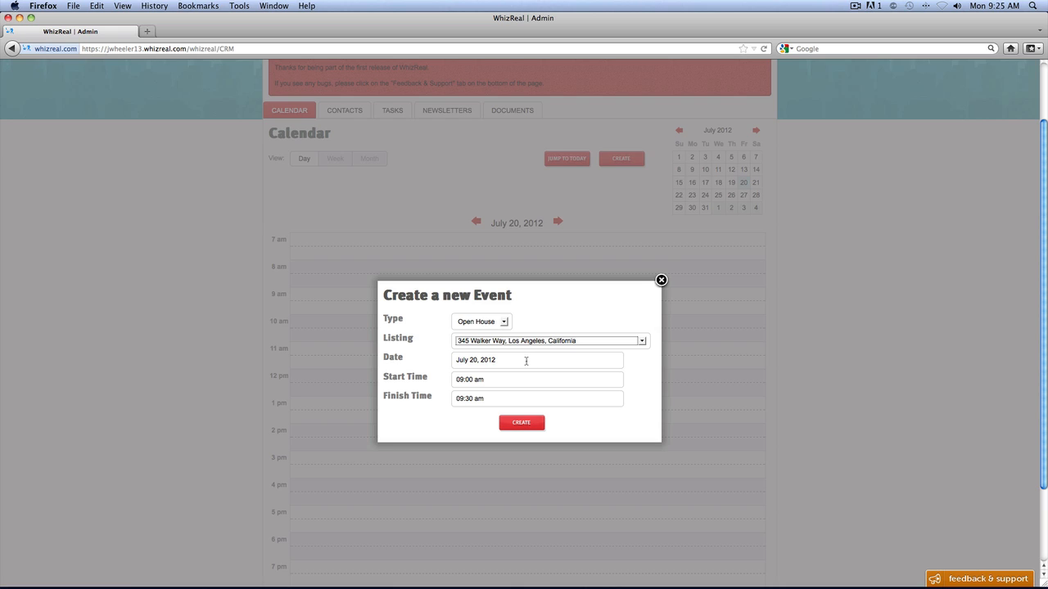
{"action": "left_click", "coordinate": [520, 379]}
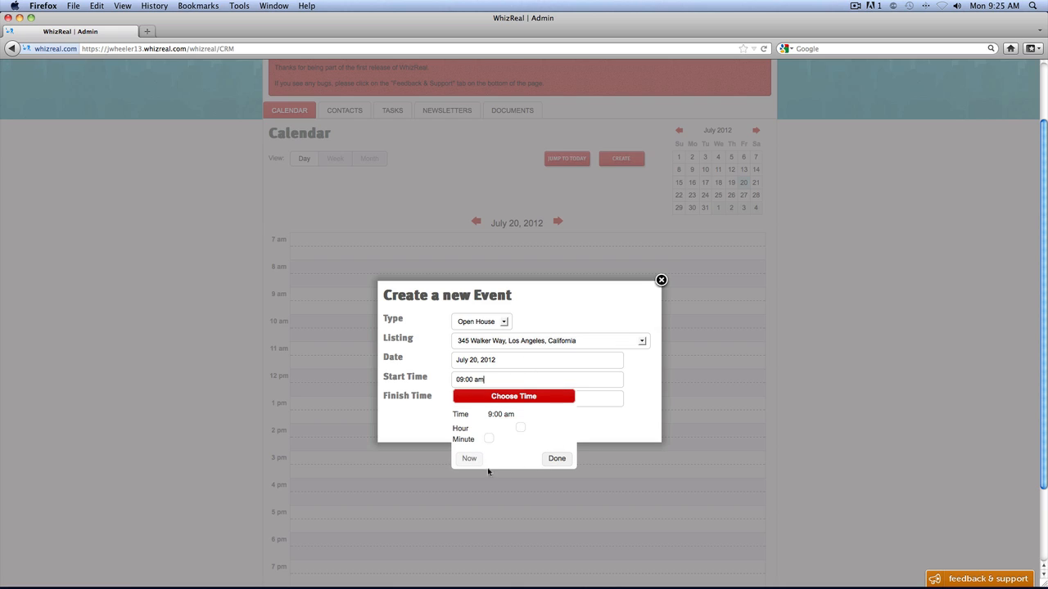
{"action": "left_click", "coordinate": [554, 458]}
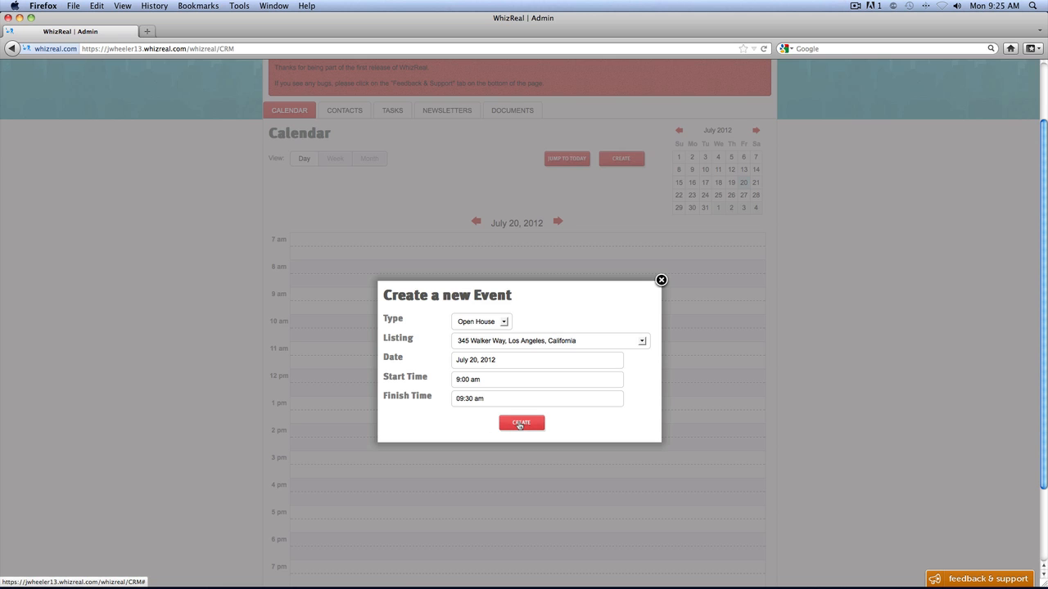
{"action": "left_click", "coordinate": [519, 423]}
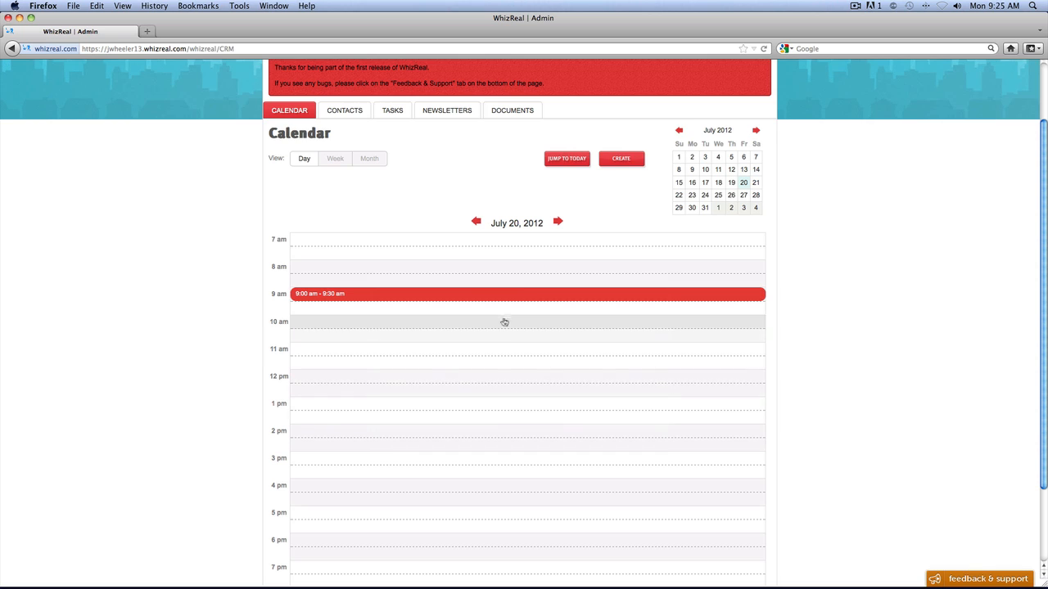
- Open a new event form from the 12 pm slot and close it without creating anything
{"action": "left_click", "coordinate": [481, 378]}
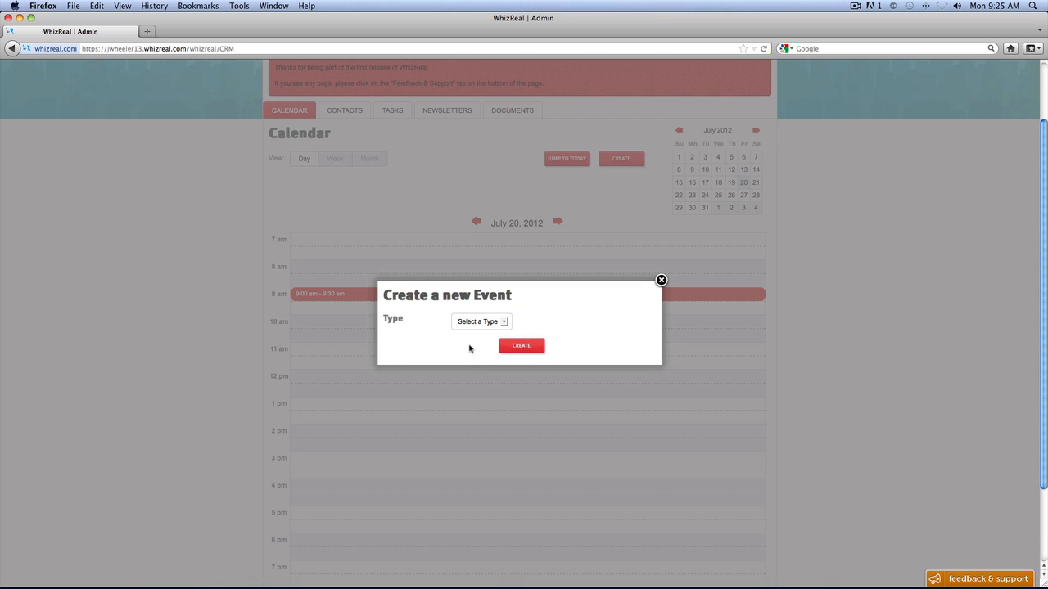
{"action": "left_click", "coordinate": [661, 281]}
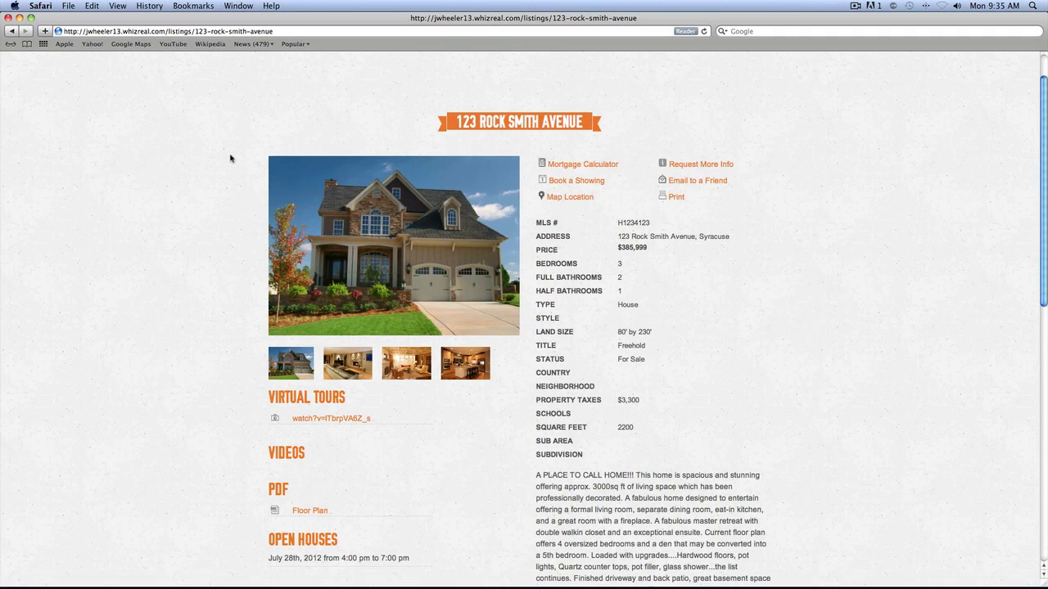
- Examine the Syracuse listing's public page in Safari, including its Open Houses section
{"action": "scroll", "coordinate": [230, 158], "scroll_direction": "down", "scroll_amount": 5}
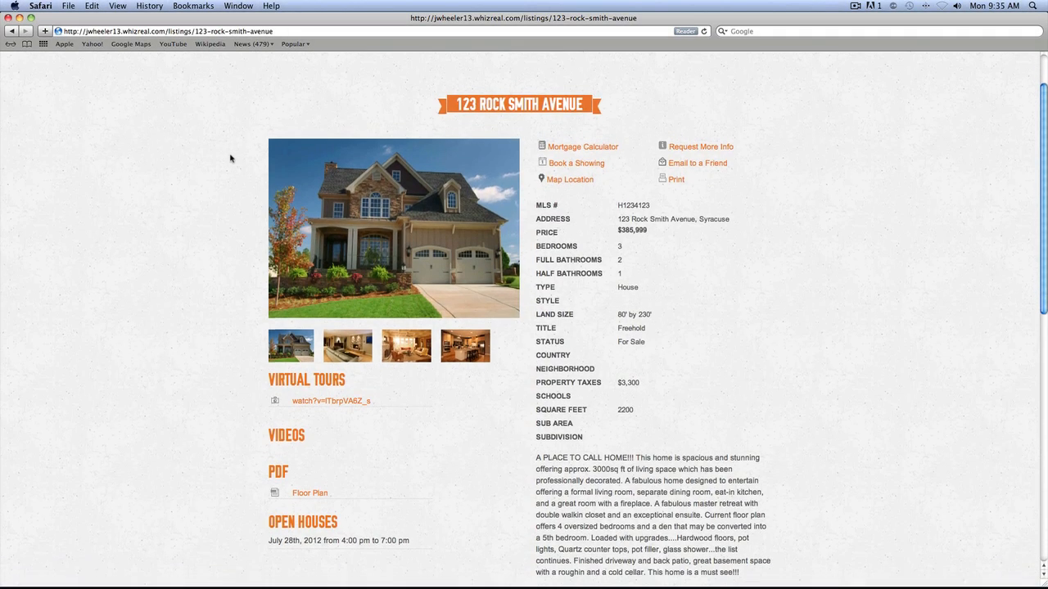
{"action": "scroll", "coordinate": [230, 158], "scroll_direction": "down", "scroll_amount": 3}
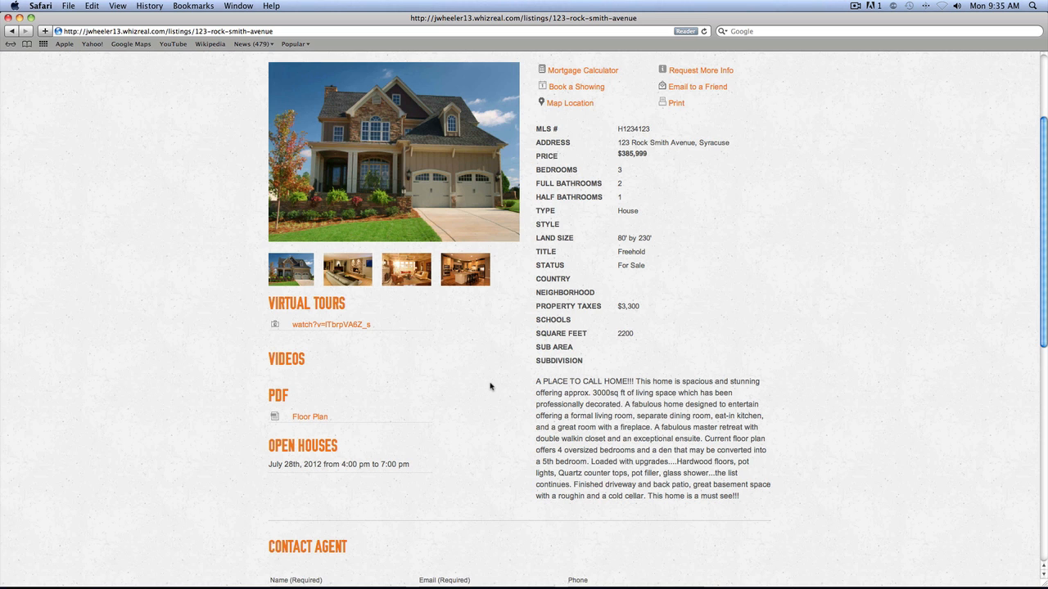
{"action": "scroll", "coordinate": [490, 386], "scroll_direction": "up", "scroll_amount": 4}
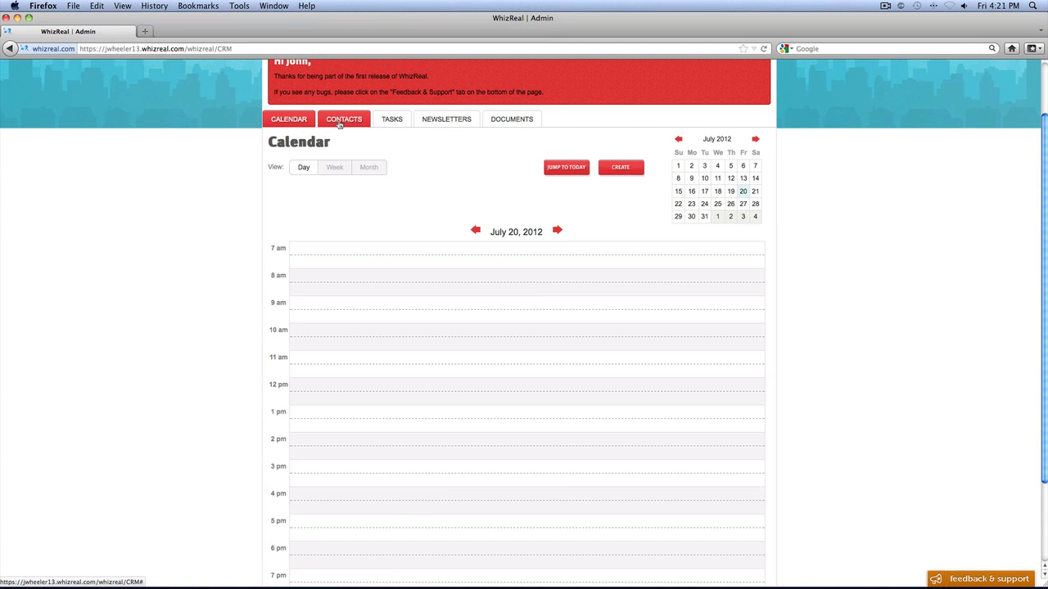
- Start a new CRM contact and enter the first name, last name, title Teacher and company Public
{"action": "left_click", "coordinate": [339, 121]}
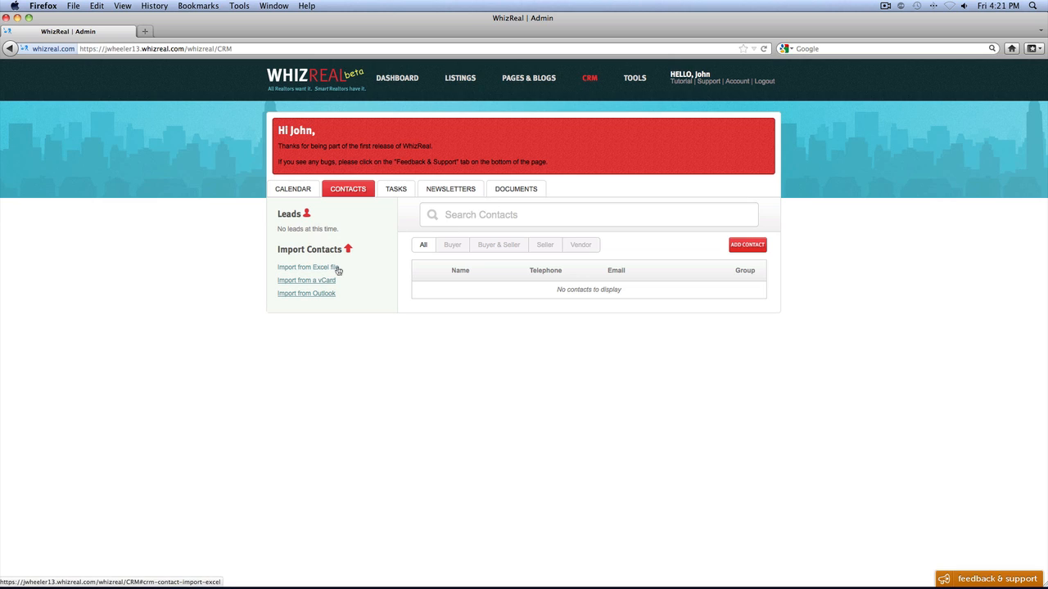
{"action": "left_click", "coordinate": [750, 248]}
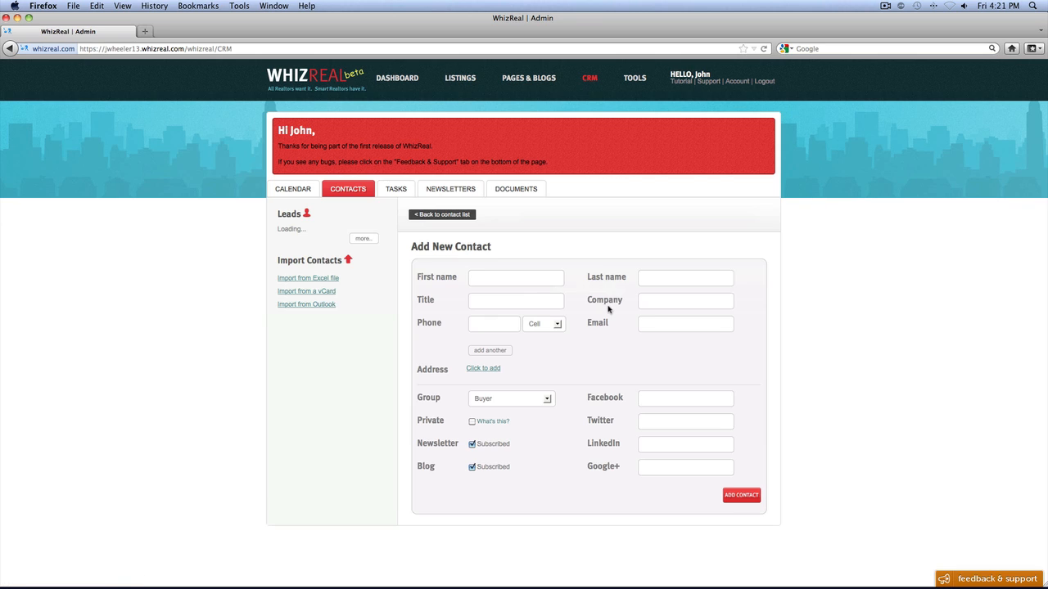
{"action": "left_click", "coordinate": [540, 278]}
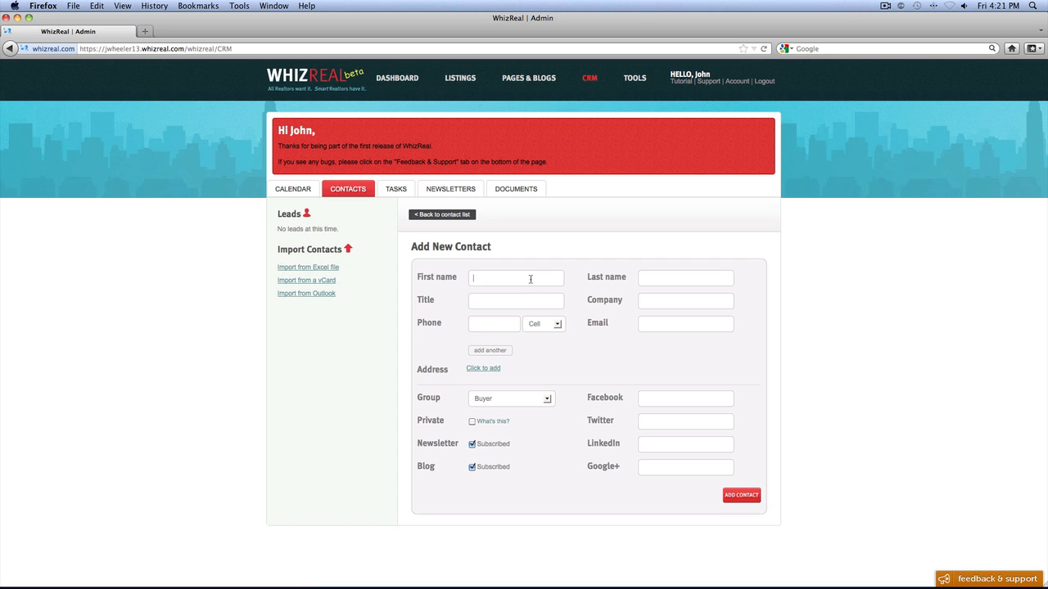
{"action": "type", "text": "Erin"}
{"action": "key", "text": "Tab"}
{"action": "type", "text": "Smith"}
{"action": "type", "text": "Teacher"}
{"action": "type", "text": "Public"}
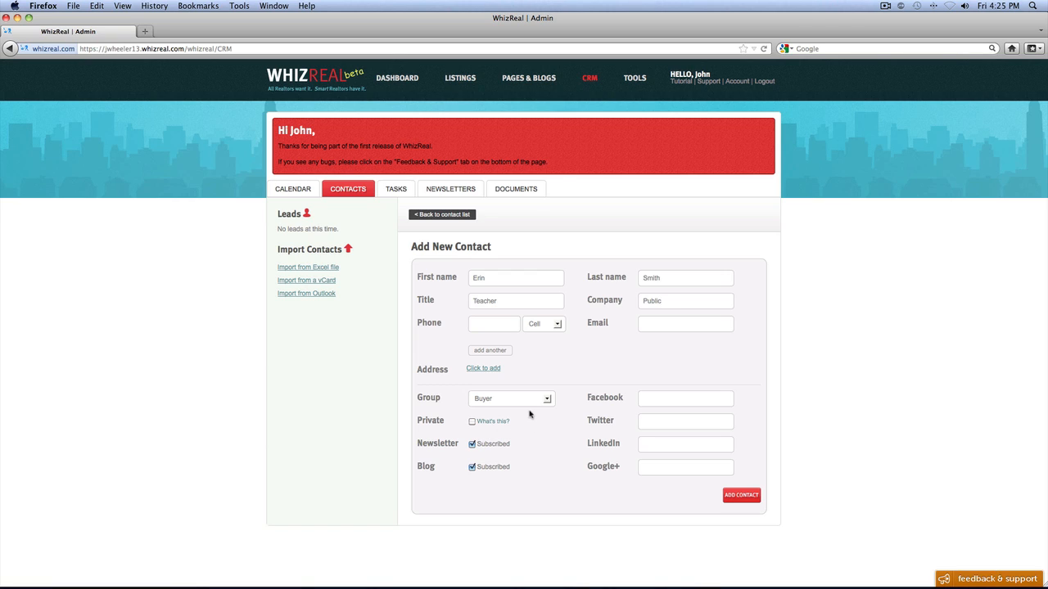
- Assign the new contact to the Buyer group and add it to the contact list
{"action": "left_click", "coordinate": [547, 400]}
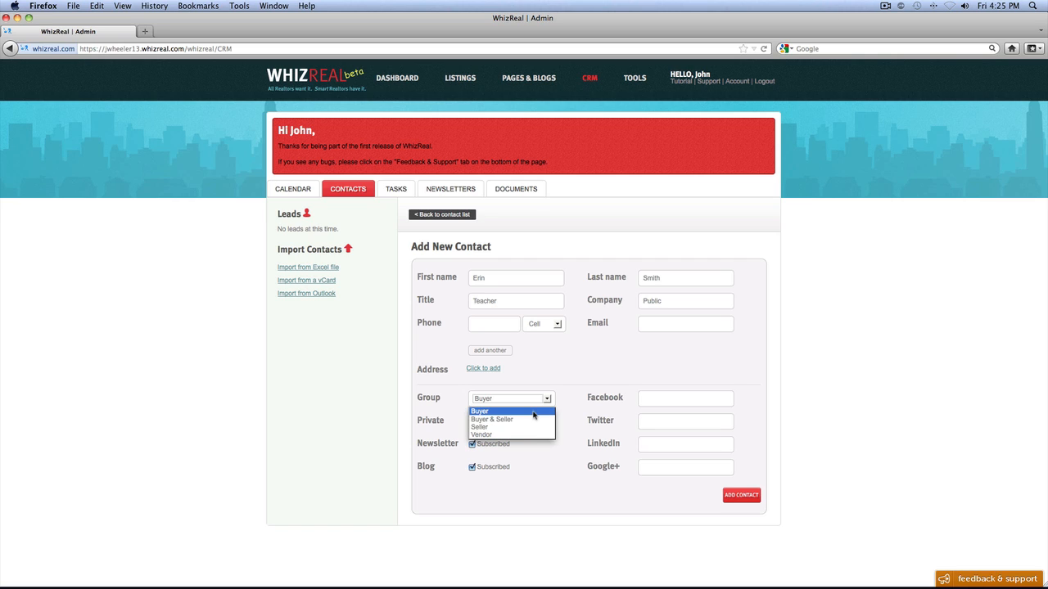
{"action": "left_click", "coordinate": [534, 412]}
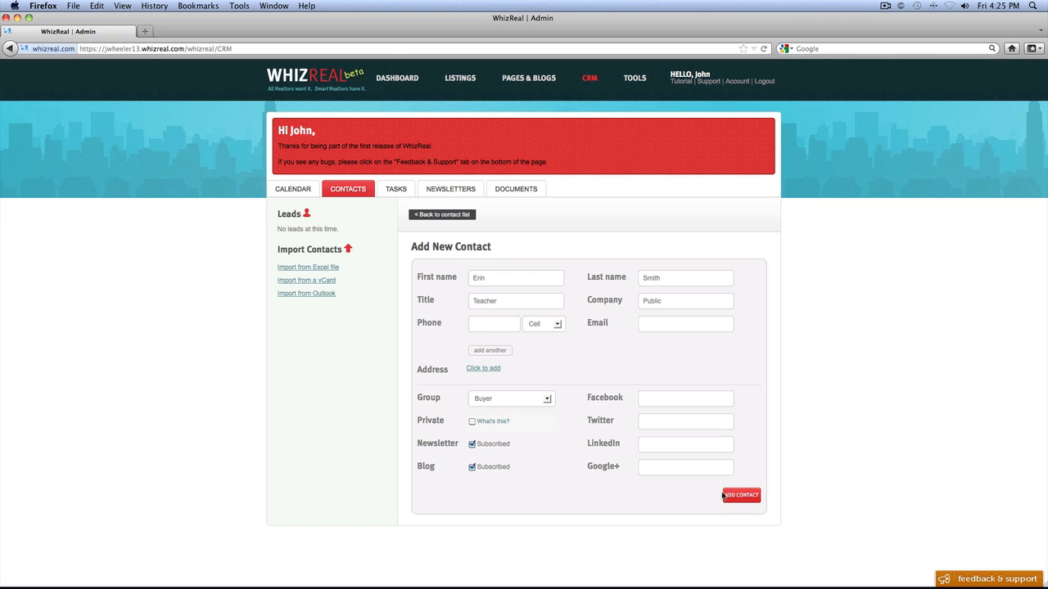
{"action": "left_click", "coordinate": [742, 495]}
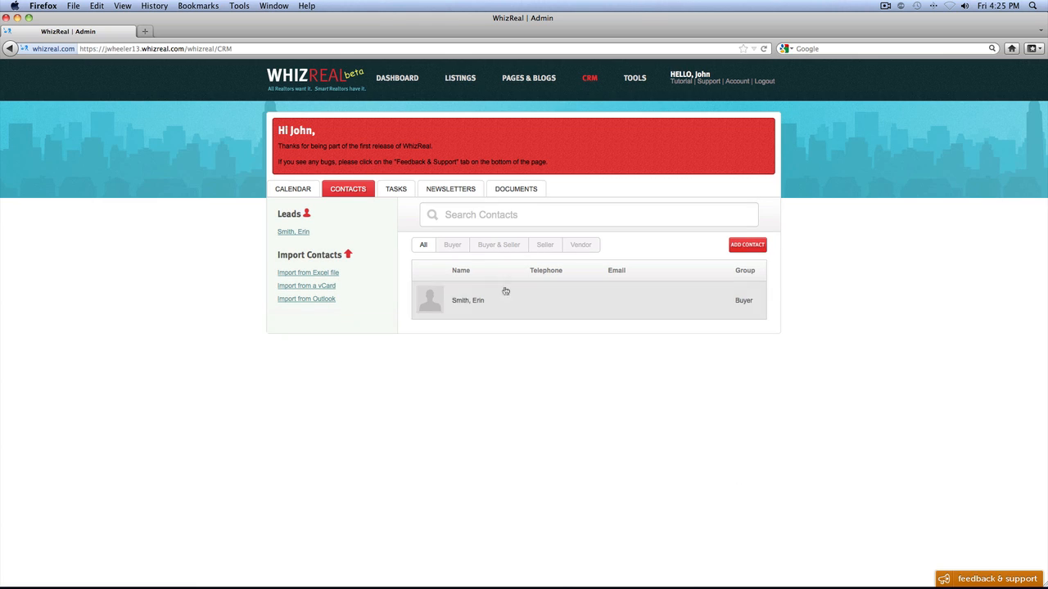
- Filter the contact list by Buyer and by Seller, and return to showing all contacts
{"action": "left_click", "coordinate": [453, 246]}
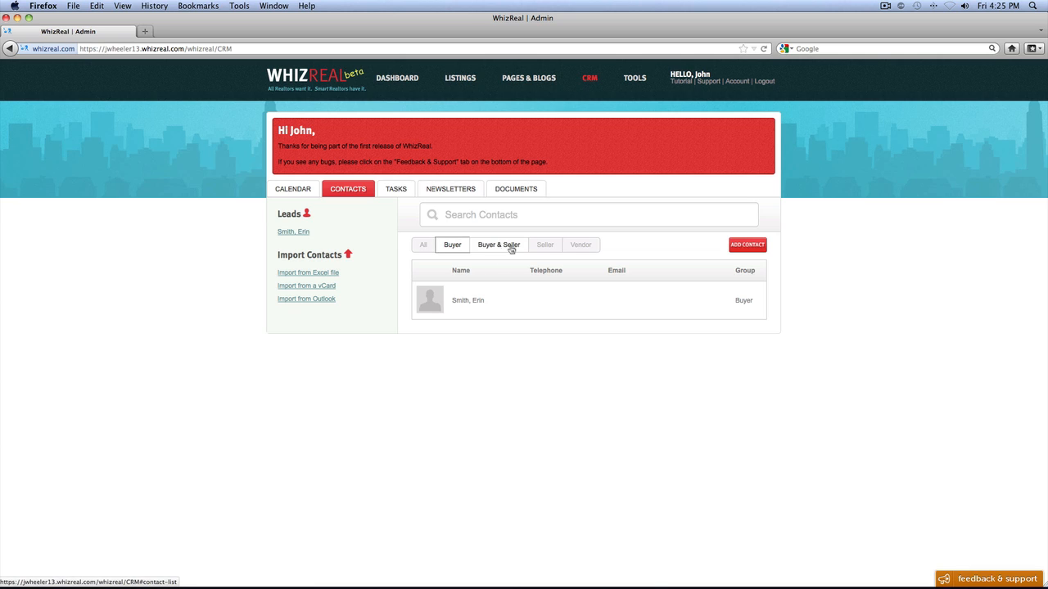
{"action": "left_click", "coordinate": [544, 244]}
{"action": "left_click", "coordinate": [425, 245]}
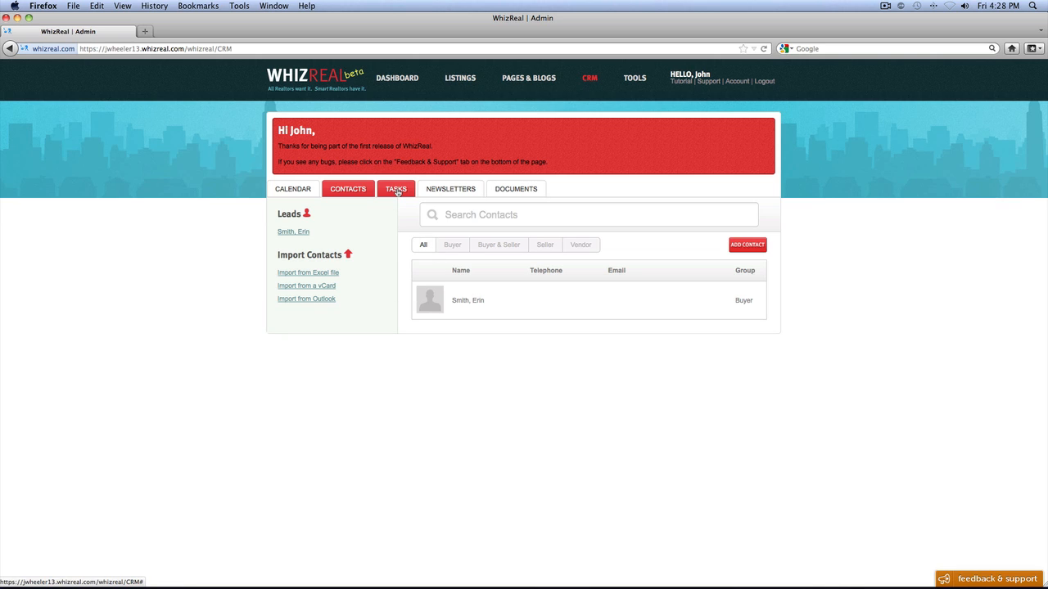
- Start a new CRM task with the description "take client to lunch"
{"action": "left_click", "coordinate": [396, 189]}
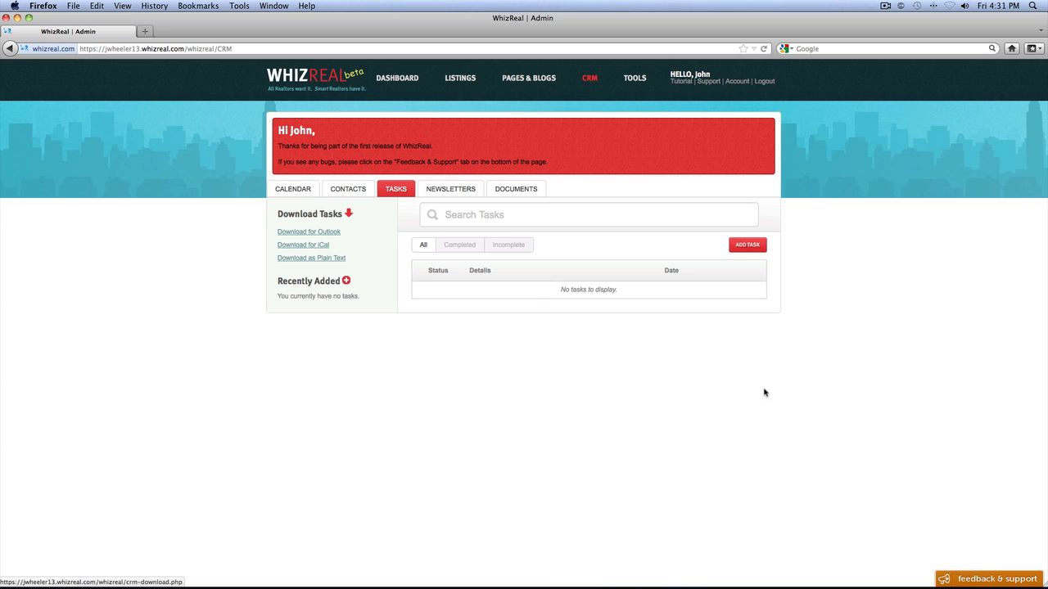
{"action": "left_click", "coordinate": [754, 245]}
{"action": "type", "text": "take"}
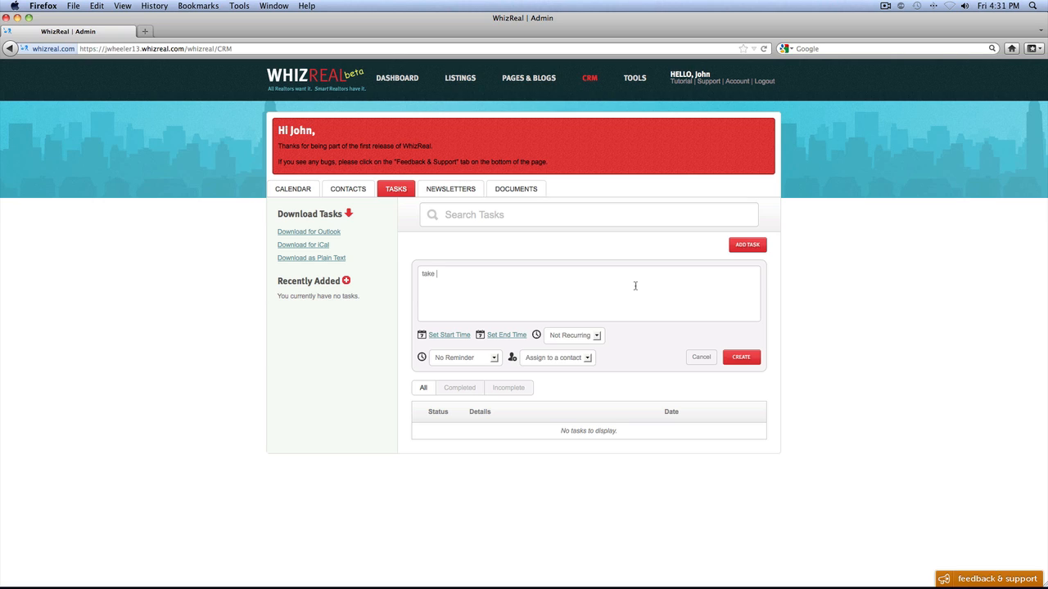
{"action": "type", "text": "client to lunch"}
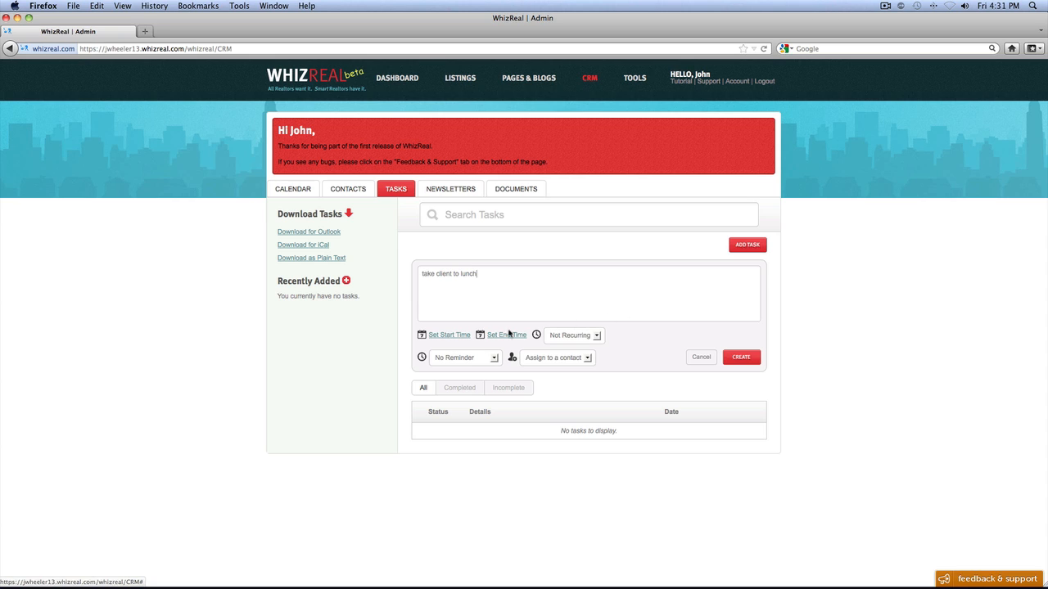
- Keep the lunch task set to Not Recurring and No Reminder, and create it
{"action": "left_click", "coordinate": [598, 337]}
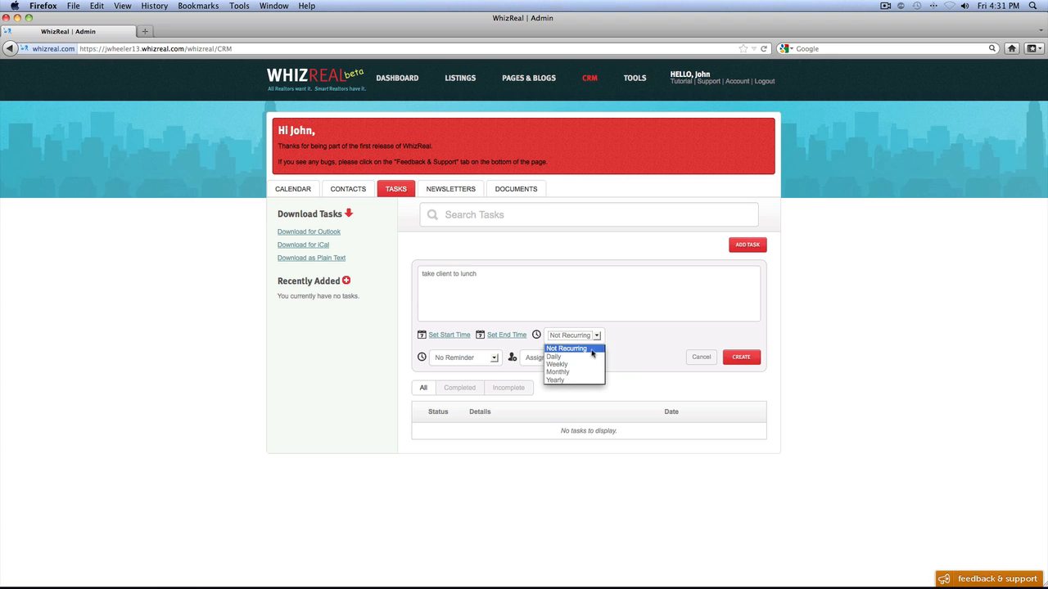
{"action": "left_click", "coordinate": [645, 340]}
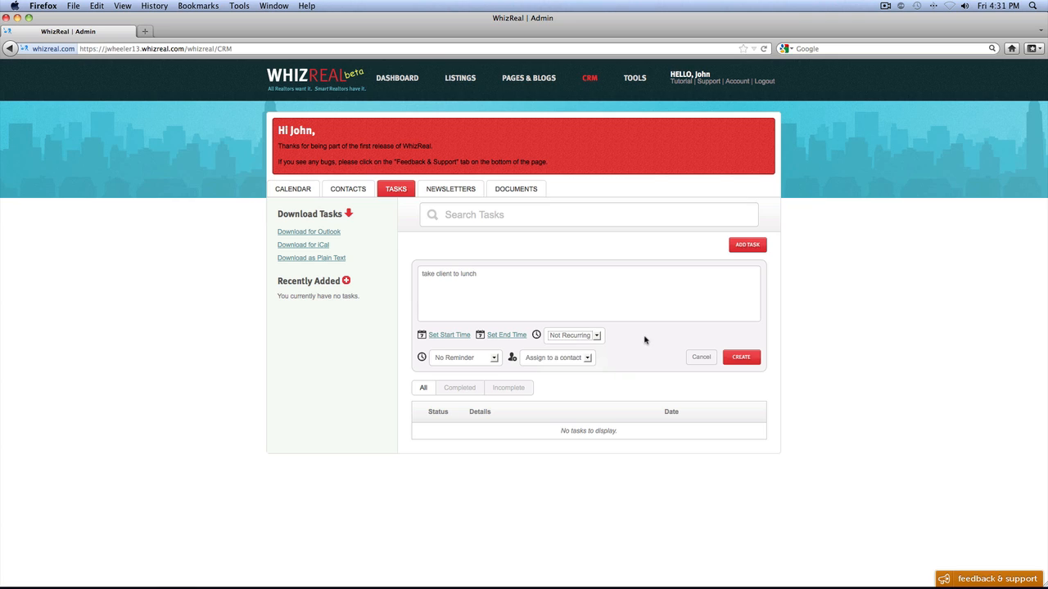
{"action": "left_click", "coordinate": [494, 360]}
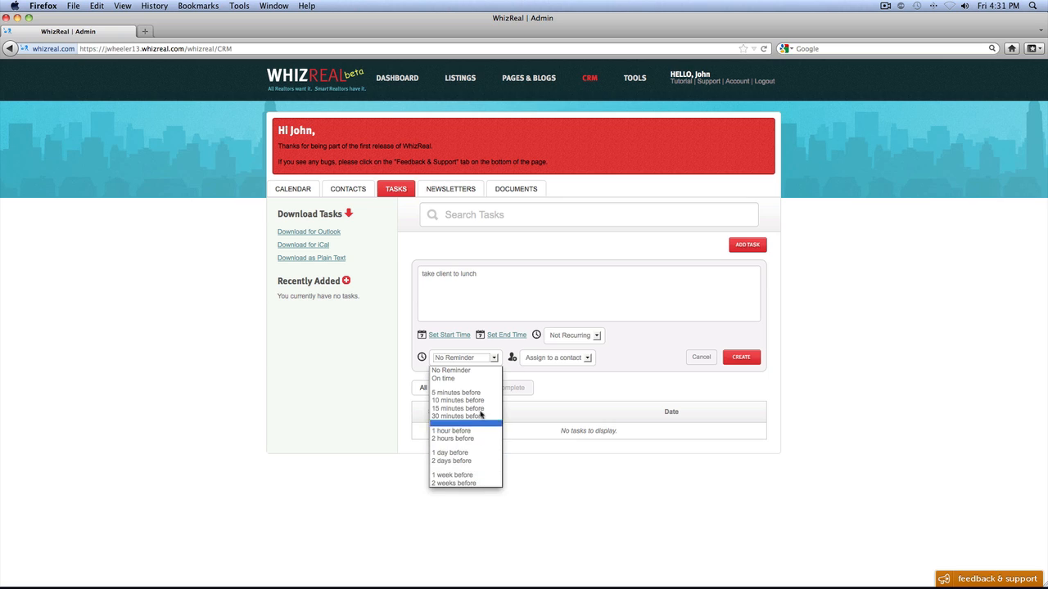
{"action": "left_click", "coordinate": [478, 367]}
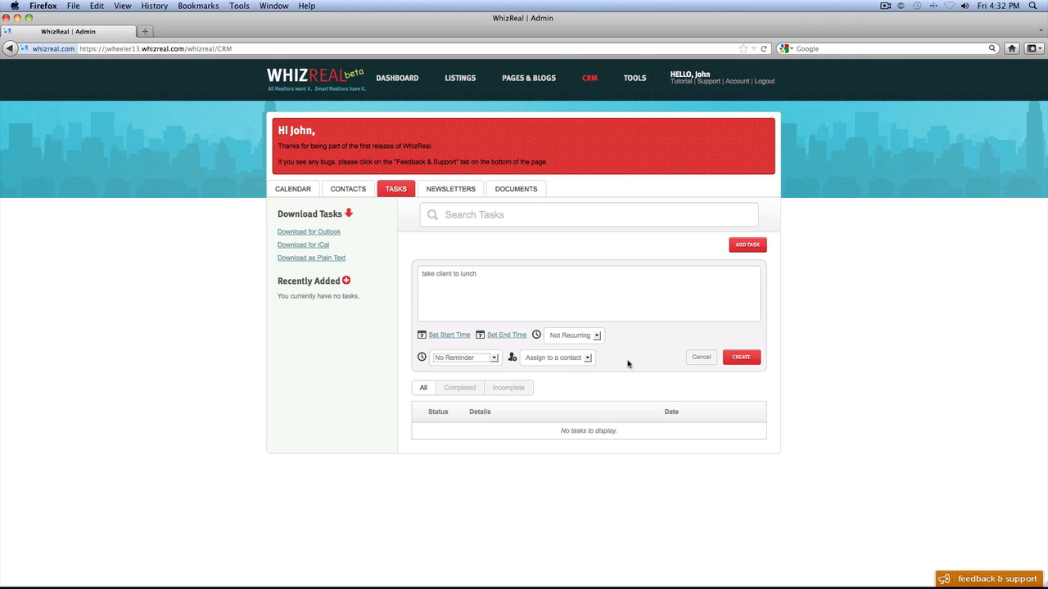
{"action": "left_click", "coordinate": [743, 357]}
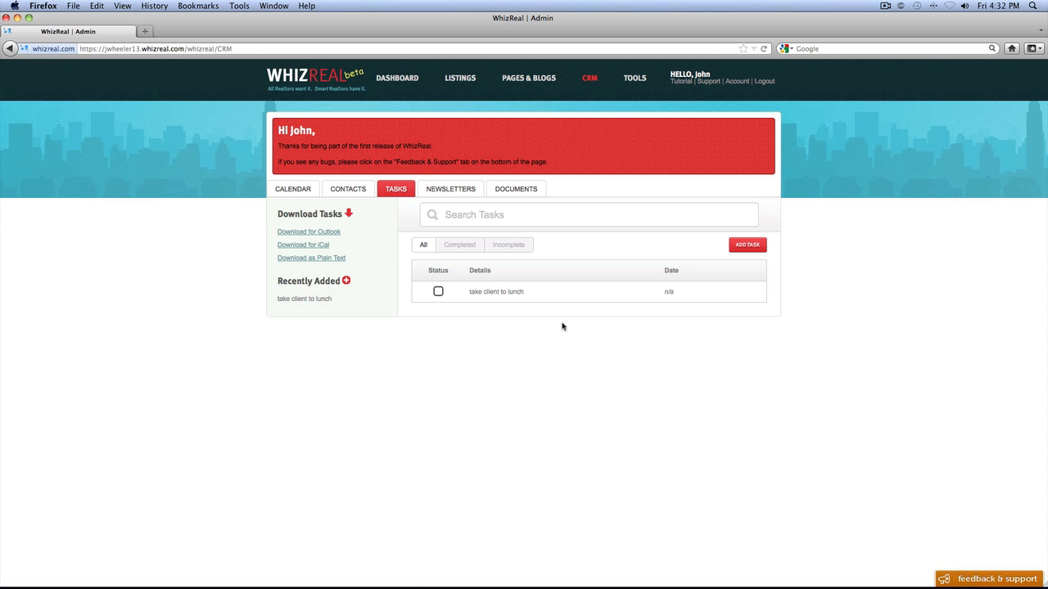
- Mark the lunch task as completed, filter by Completed, return it to incomplete and filter by Incomplete
{"action": "left_click", "coordinate": [438, 292]}
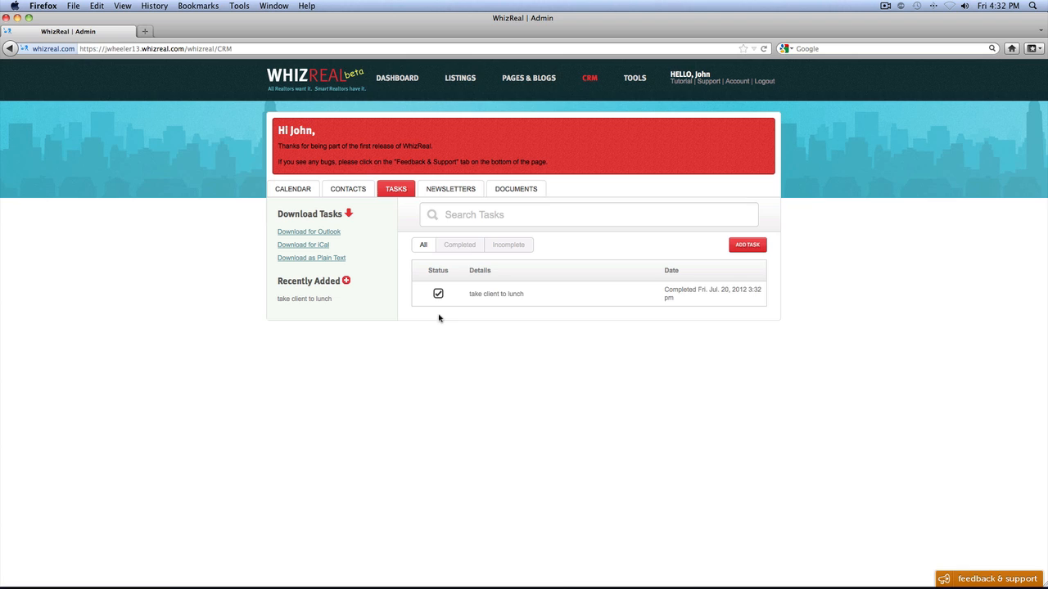
{"action": "left_click", "coordinate": [465, 247]}
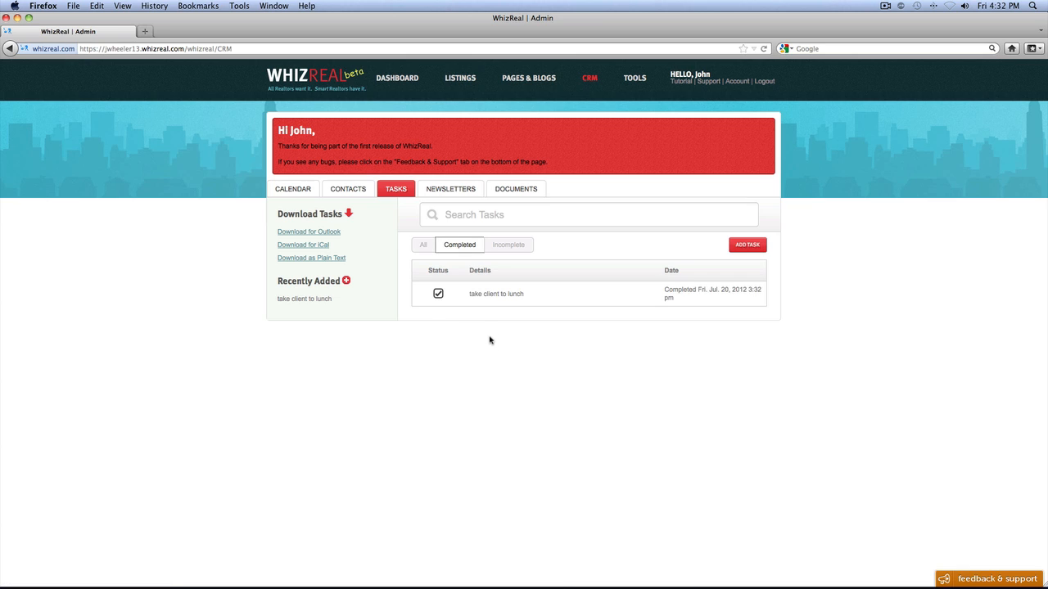
{"action": "left_click", "coordinate": [438, 294]}
{"action": "left_click", "coordinate": [506, 247]}
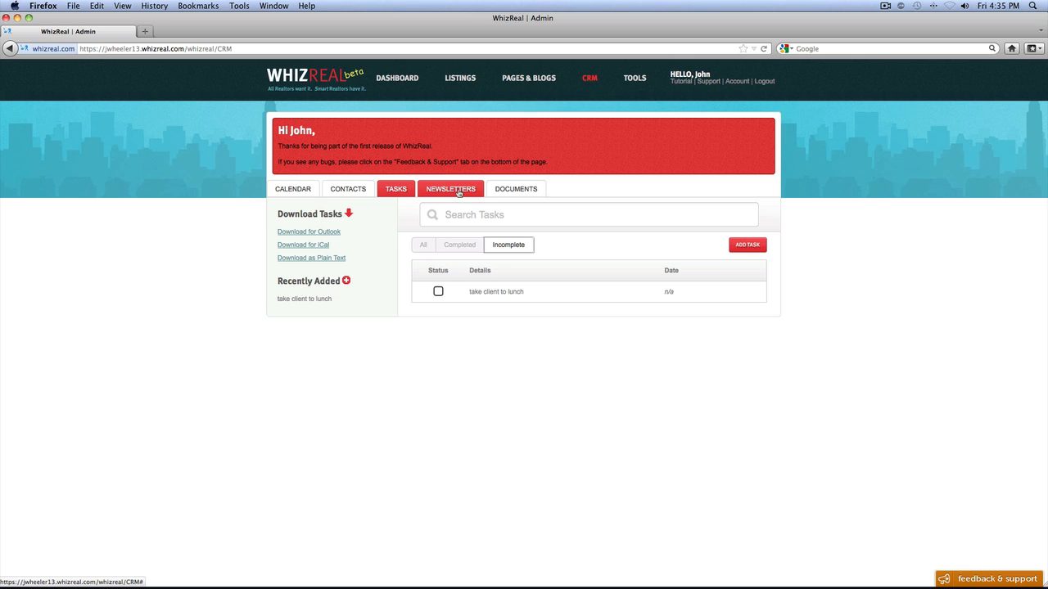
- Create a new CRM newsletter with the body text "check it out!!!"
{"action": "left_click", "coordinate": [459, 193]}
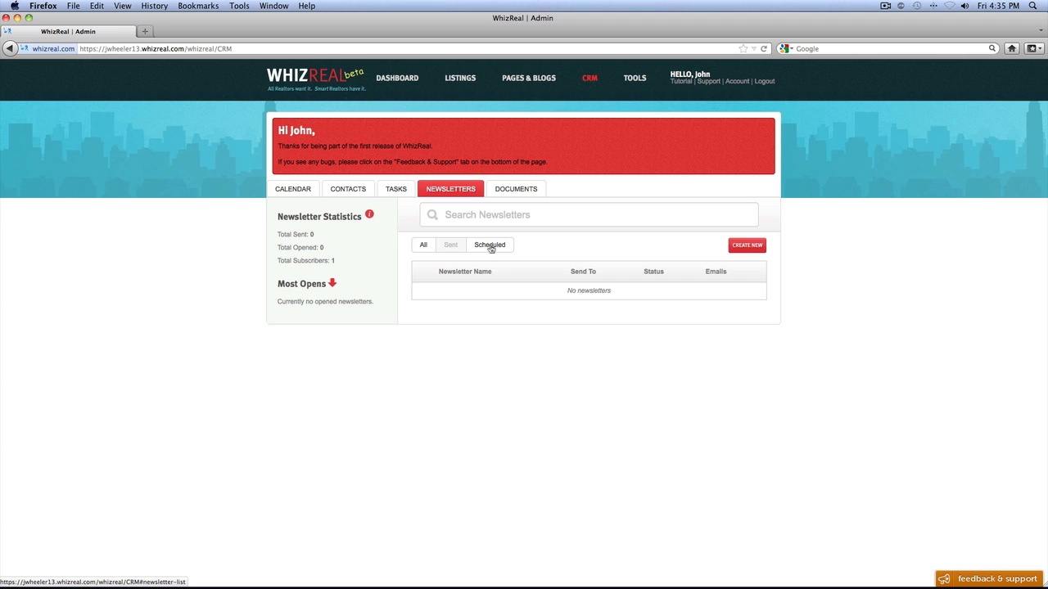
{"action": "left_click", "coordinate": [745, 244]}
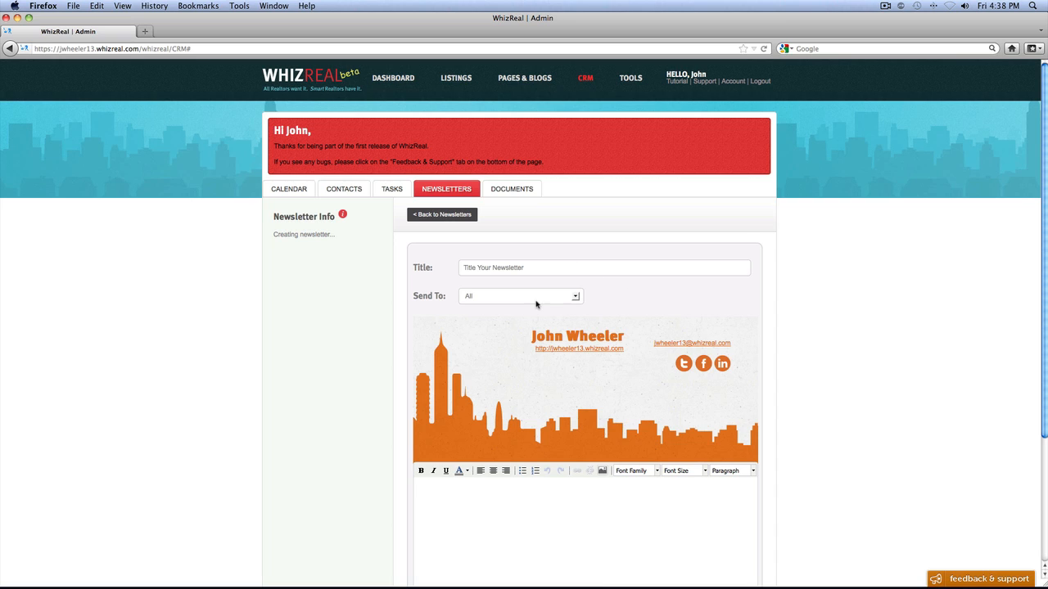
{"action": "scroll", "coordinate": [532, 300], "scroll_direction": "down", "scroll_amount": 5}
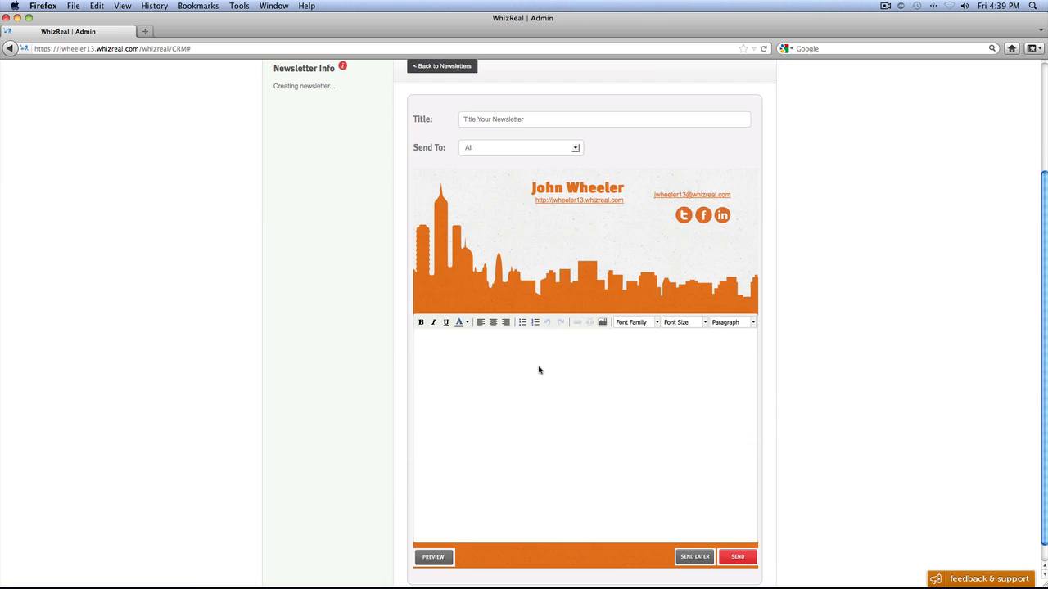
{"action": "left_click", "coordinate": [538, 370]}
{"action": "type", "text": "check it out!!!"}
- Preview the newsletter and close the preview without adding test recipients
{"action": "scroll", "coordinate": [613, 371], "scroll_direction": "down", "scroll_amount": 1}
{"action": "scroll", "coordinate": [613, 370], "scroll_direction": "down", "scroll_amount": 1}
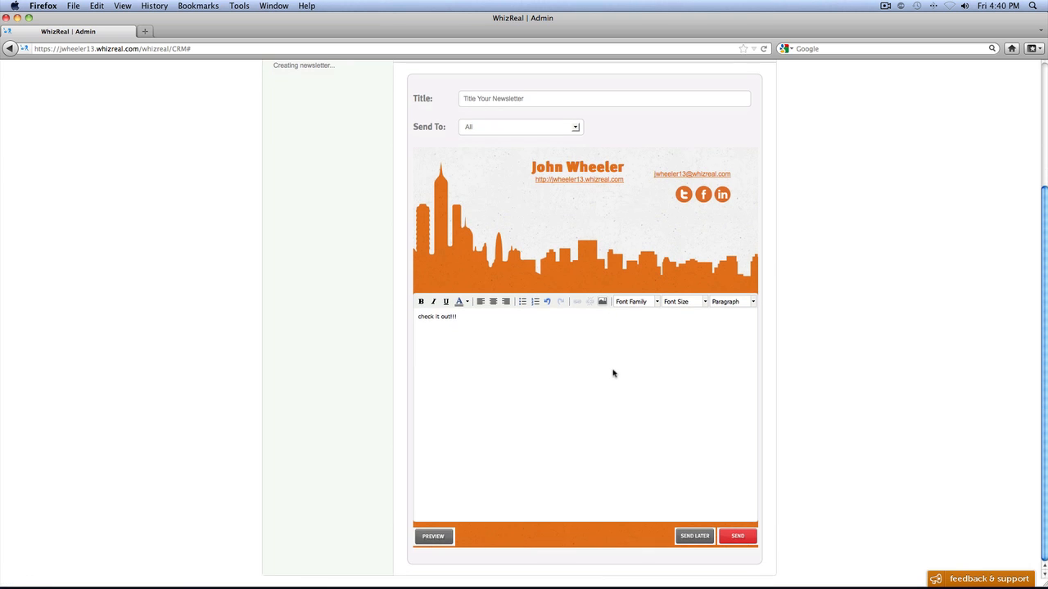
{"action": "left_click", "coordinate": [432, 536]}
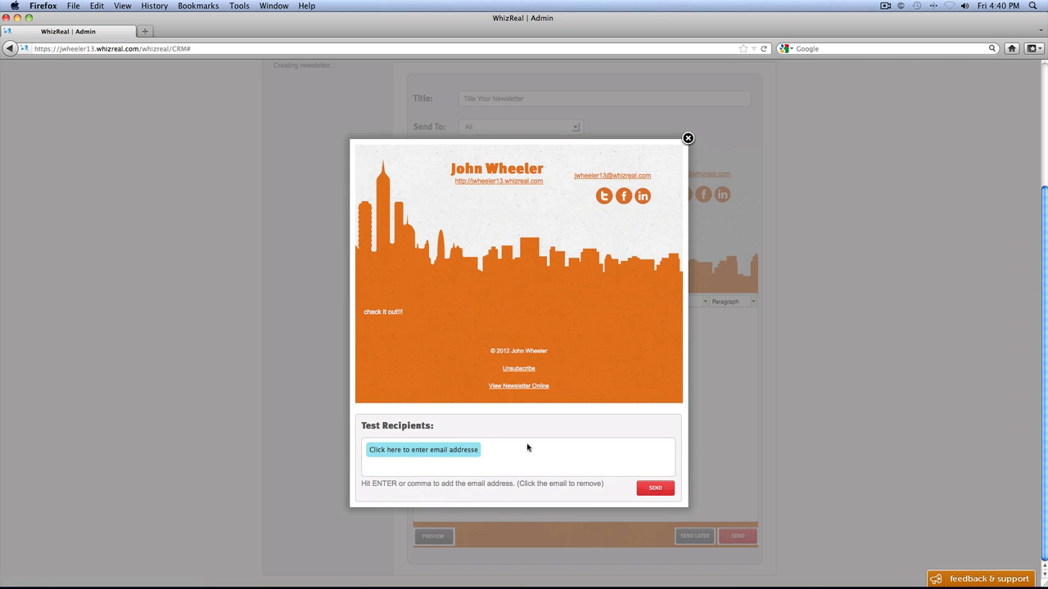
{"action": "left_click", "coordinate": [687, 138]}
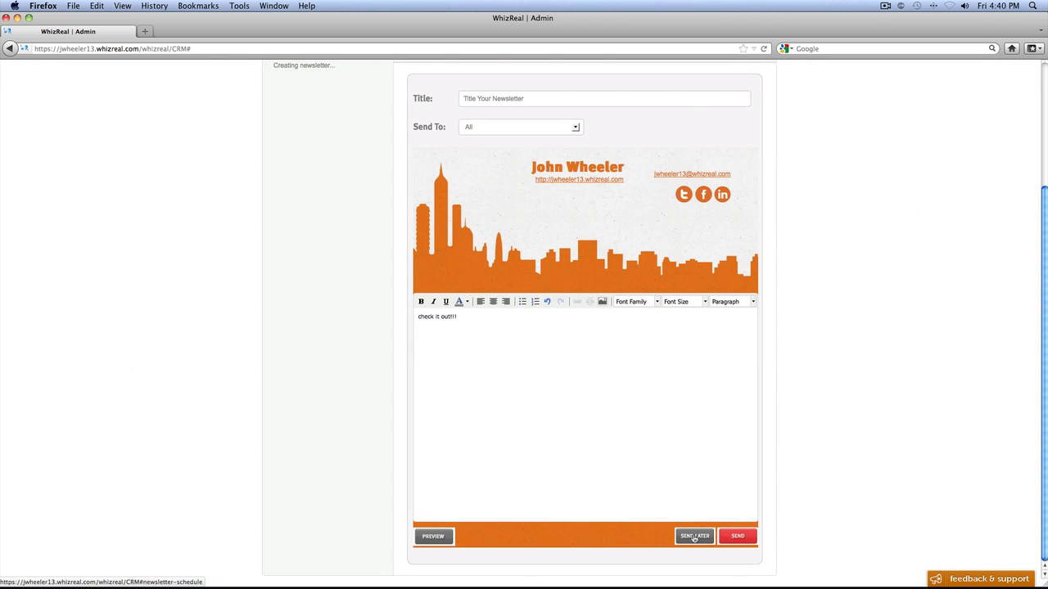
- Schedule the newsletter to be sent on July 21, 2012 at 9:00 am
{"action": "left_click", "coordinate": [693, 537]}
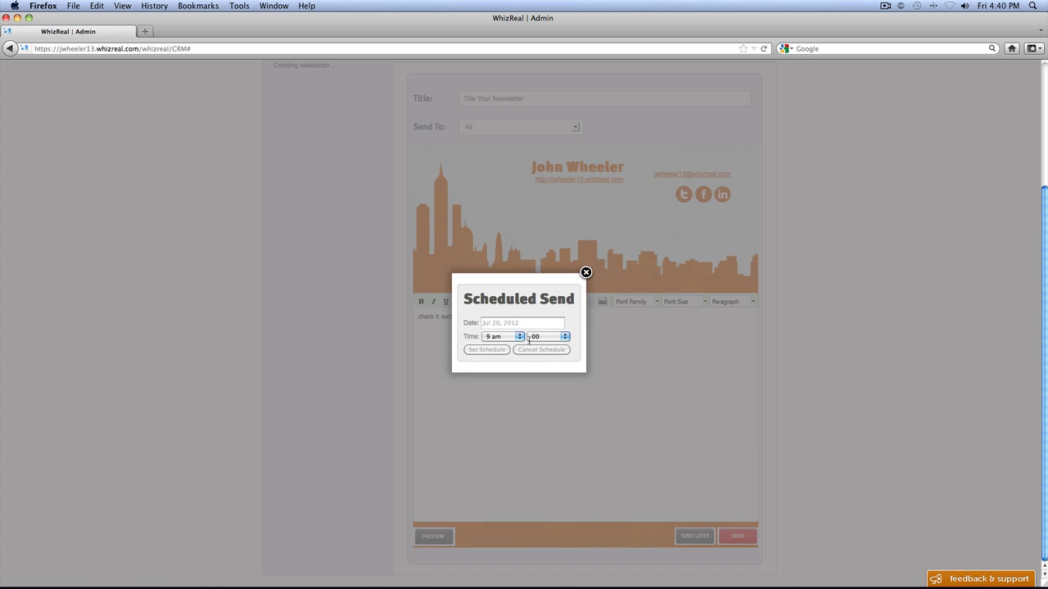
{"action": "left_click", "coordinate": [586, 271]}
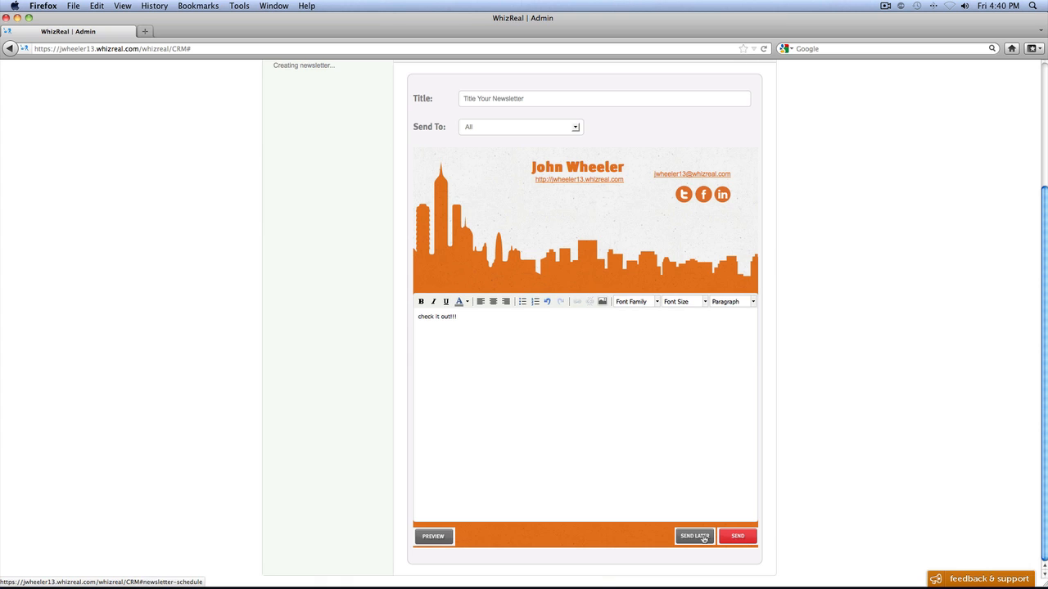
{"action": "left_click", "coordinate": [702, 537]}
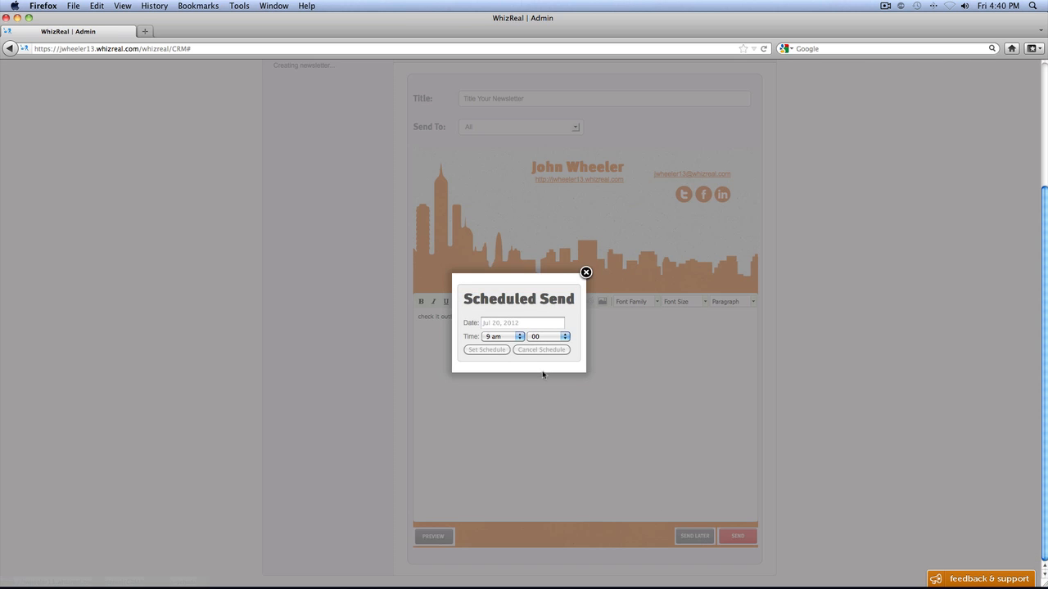
{"action": "left_click", "coordinate": [509, 324]}
{"action": "left_click", "coordinate": [595, 403]}
{"action": "left_click", "coordinate": [488, 350]}
- Return to the newsletter list and filter it by Scheduled
{"action": "scroll", "coordinate": [540, 372], "scroll_direction": "up", "scroll_amount": 5}
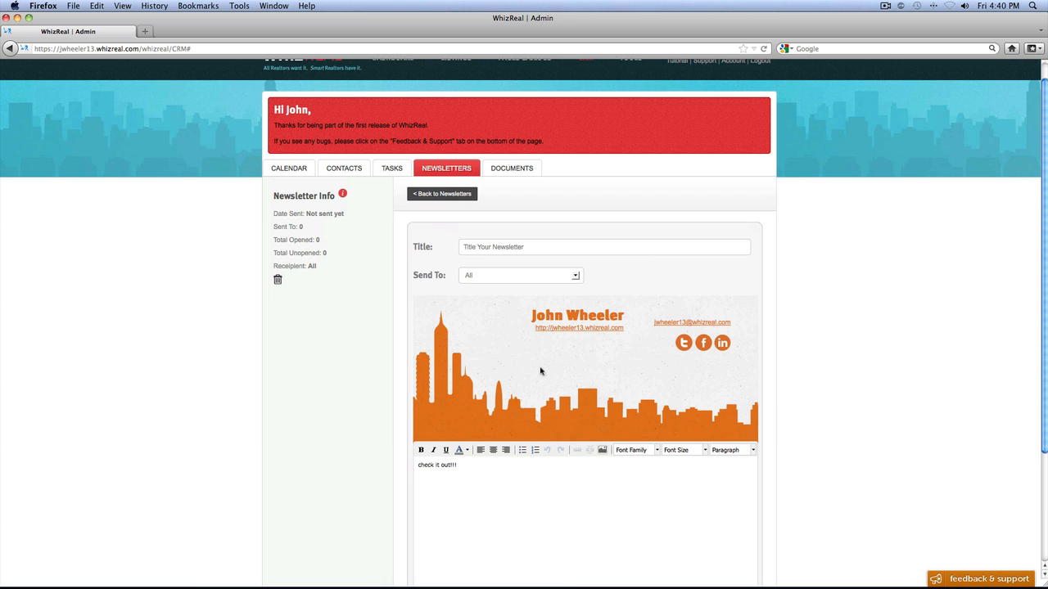
{"action": "left_click", "coordinate": [442, 194]}
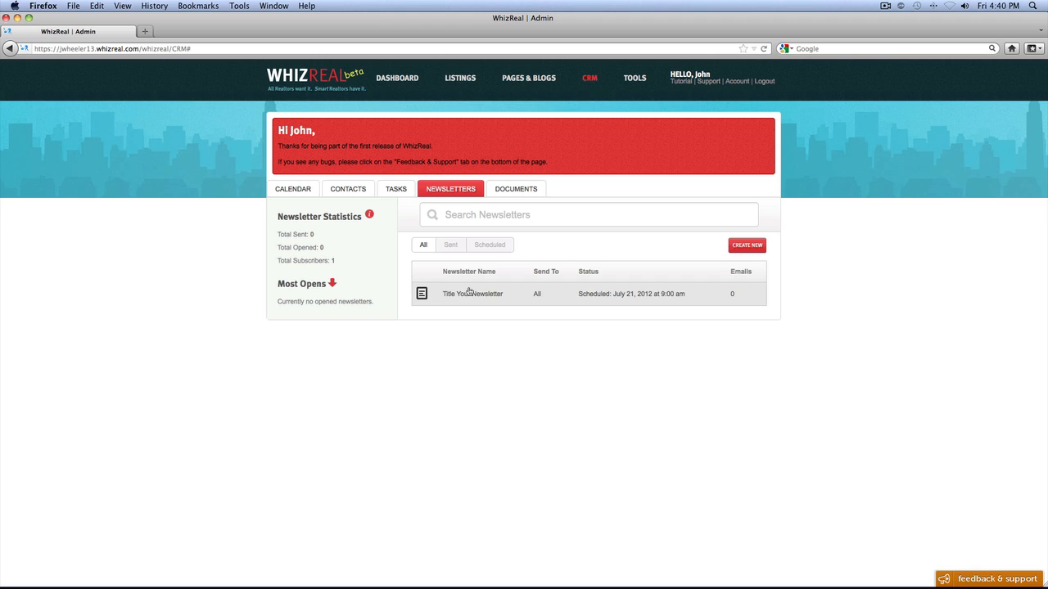
{"action": "left_click", "coordinate": [492, 250]}
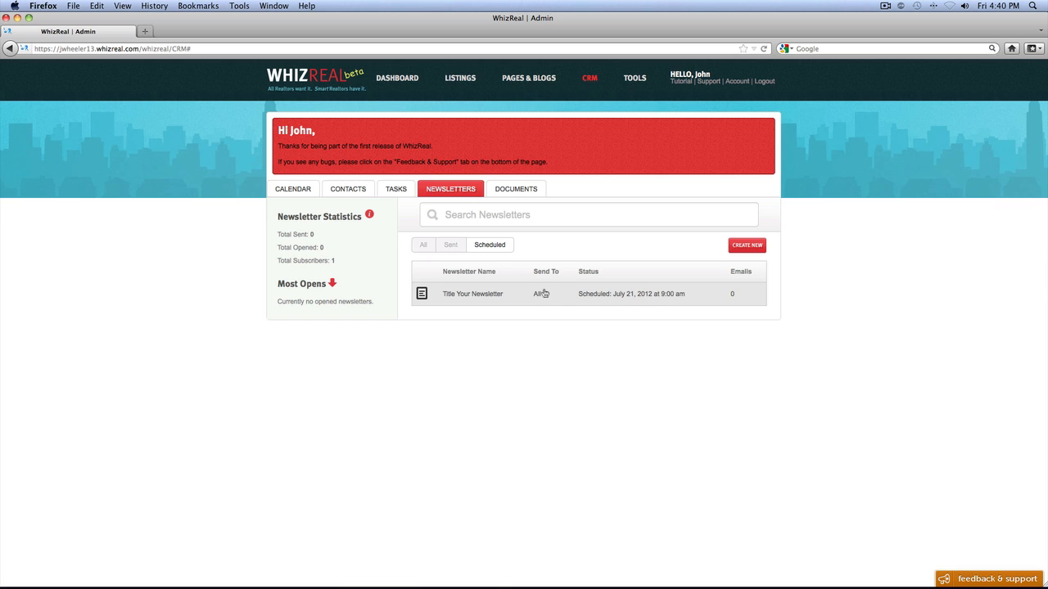
- Go to the CRM documents, and open the file chooser for a document upload and cancel it
{"action": "left_click", "coordinate": [519, 188]}
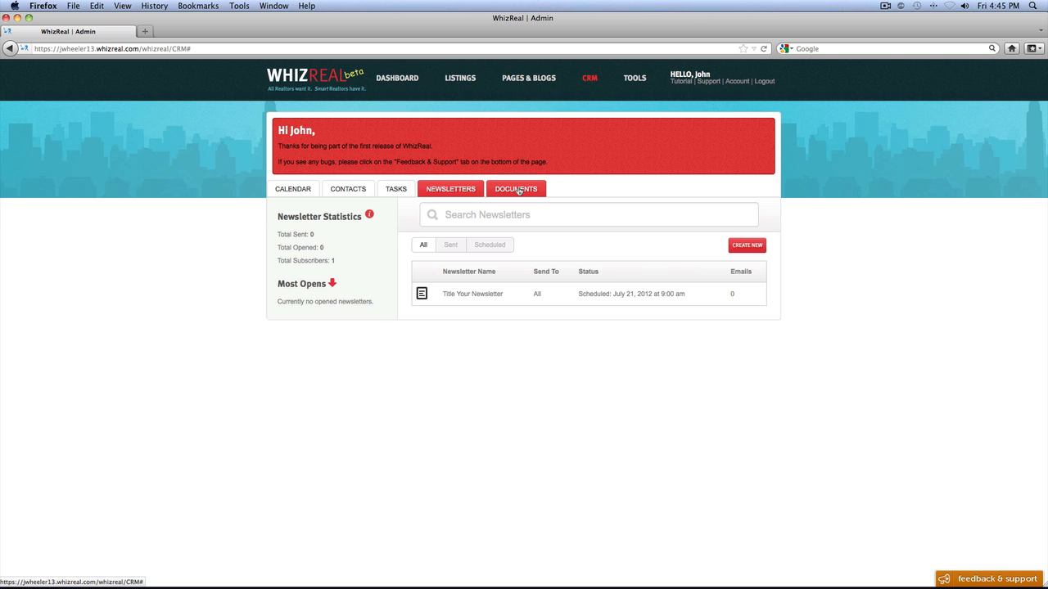
{"action": "left_click", "coordinate": [518, 189]}
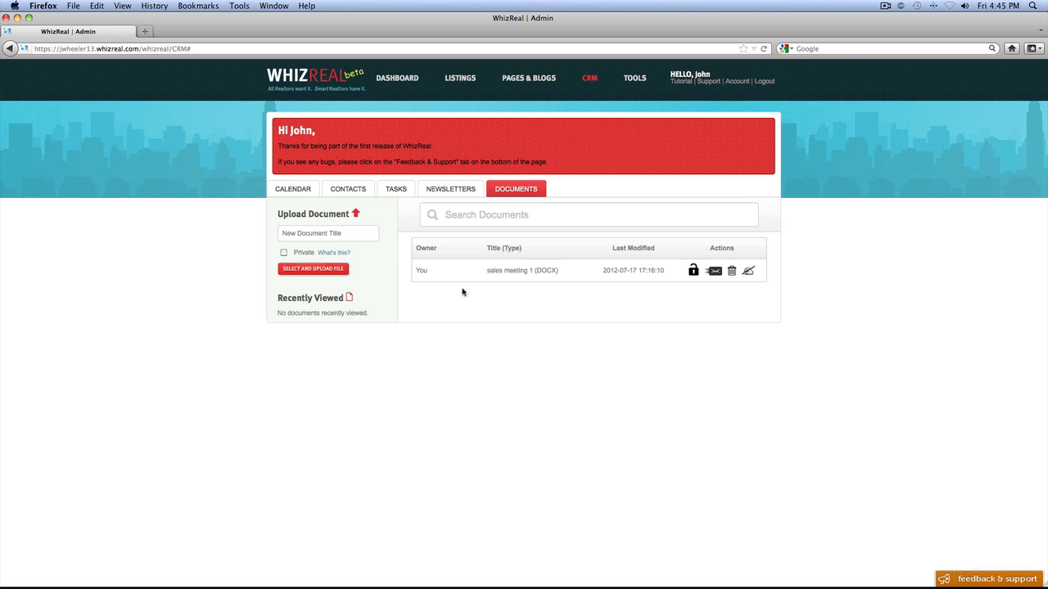
{"action": "left_click", "coordinate": [324, 272]}
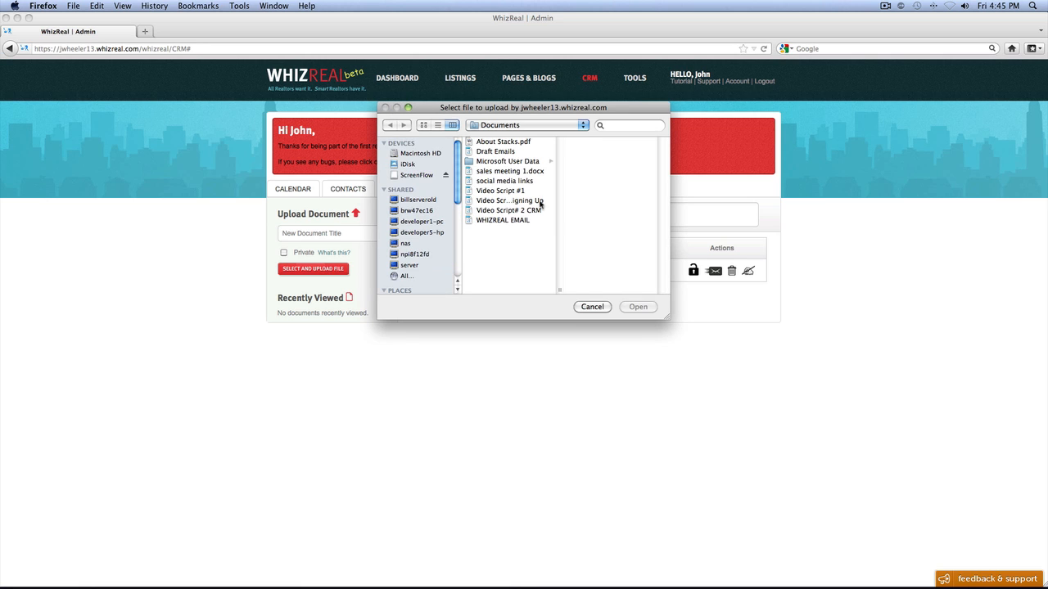
{"action": "left_click", "coordinate": [585, 308]}
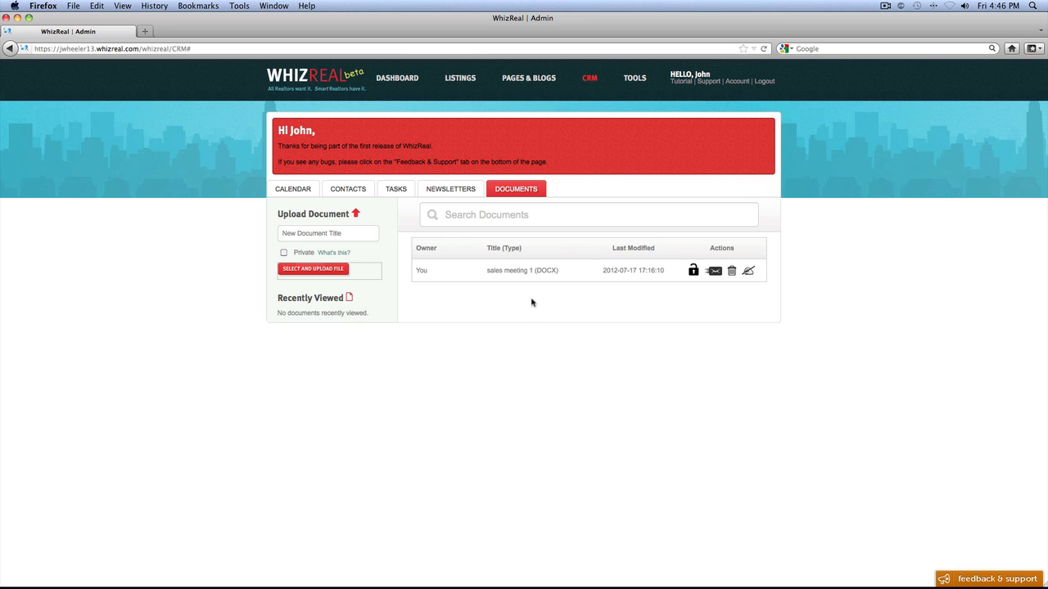
{"action": "left_click", "coordinate": [693, 274]}
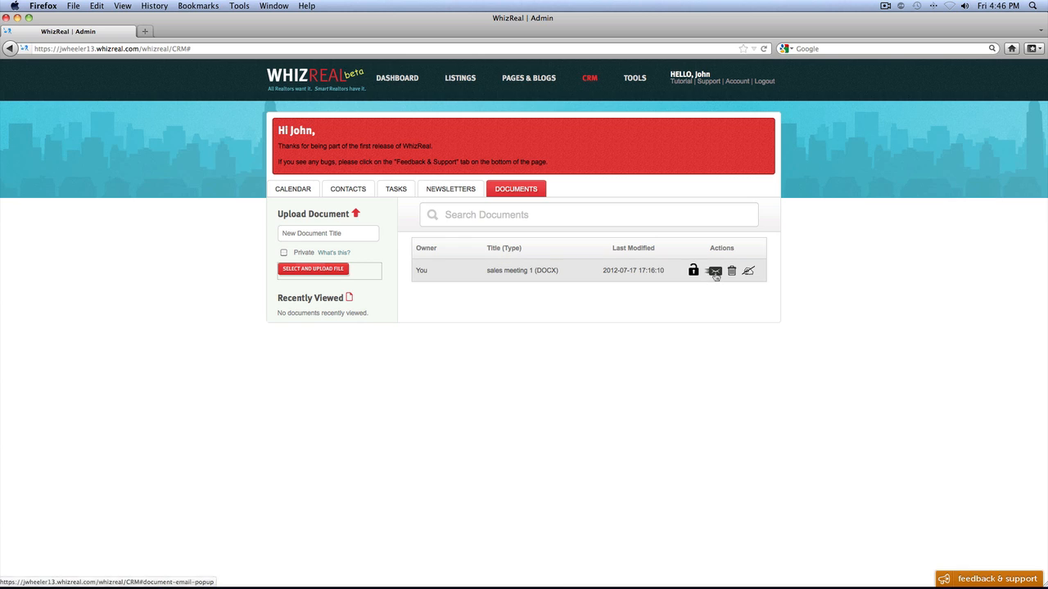